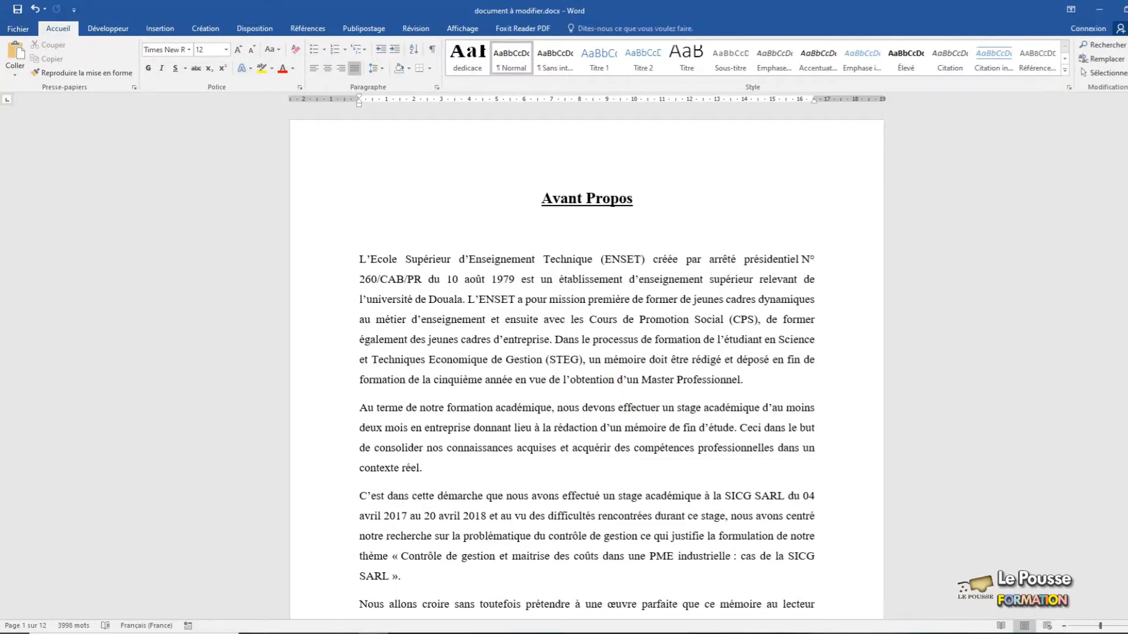
Step: Look through the Avant Propos and Résumé pages up to the INTRODUCTION GENERALE page
scroll(586, 359, down, 6)
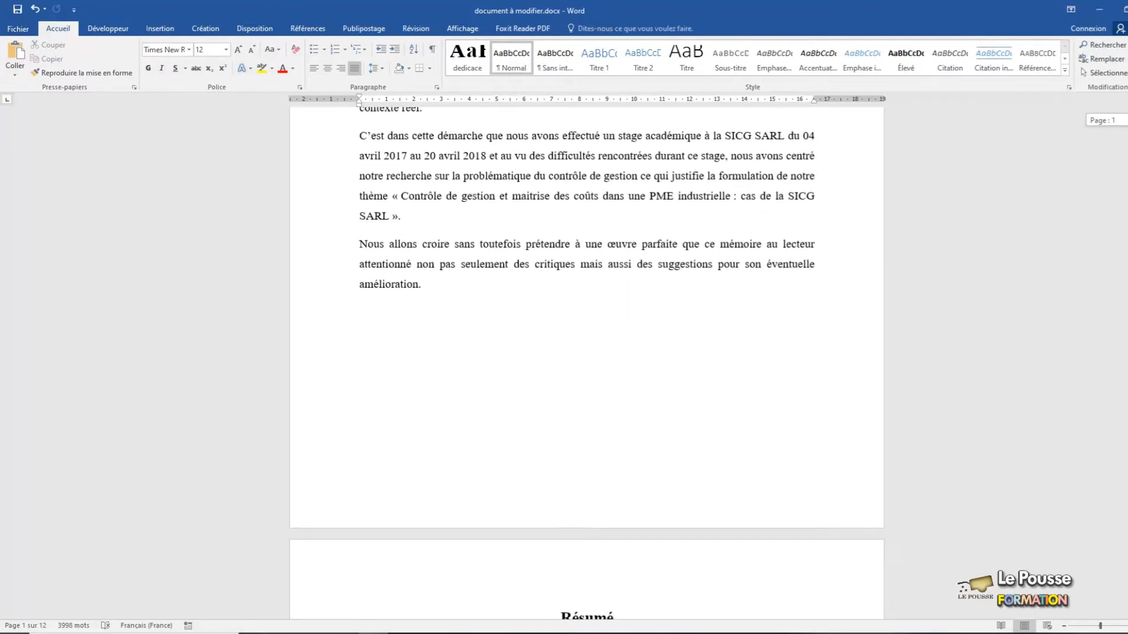
scroll(586, 360, down, 15)
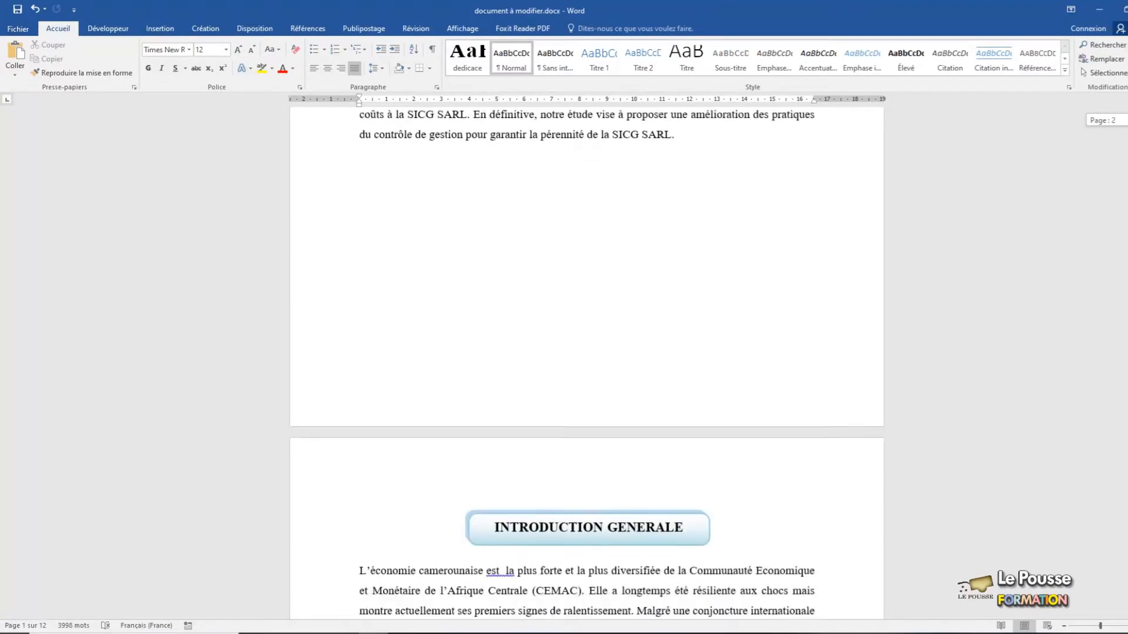
scroll(587, 359, down, 5)
scroll(586, 359, up, 7)
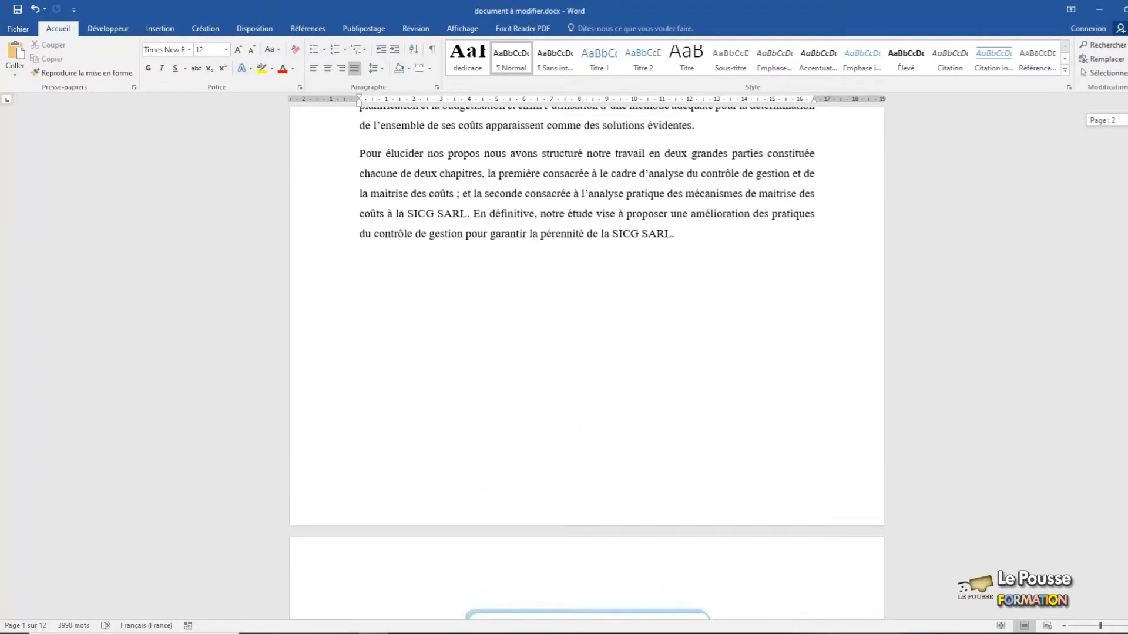
scroll(587, 359, up, 20)
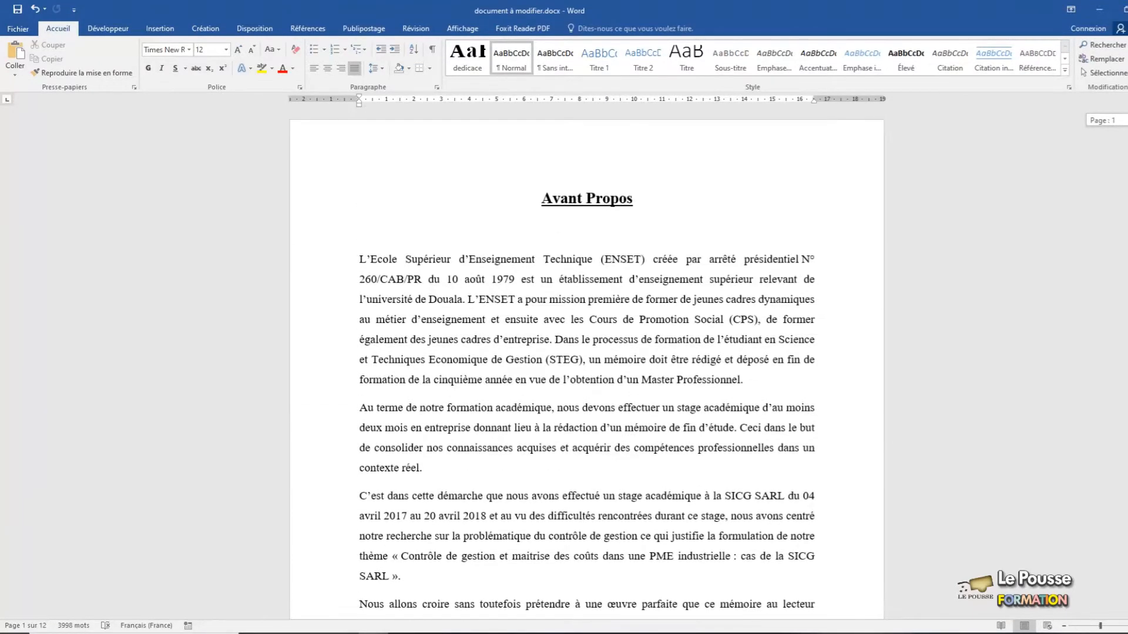
scroll(586, 360, down, 12)
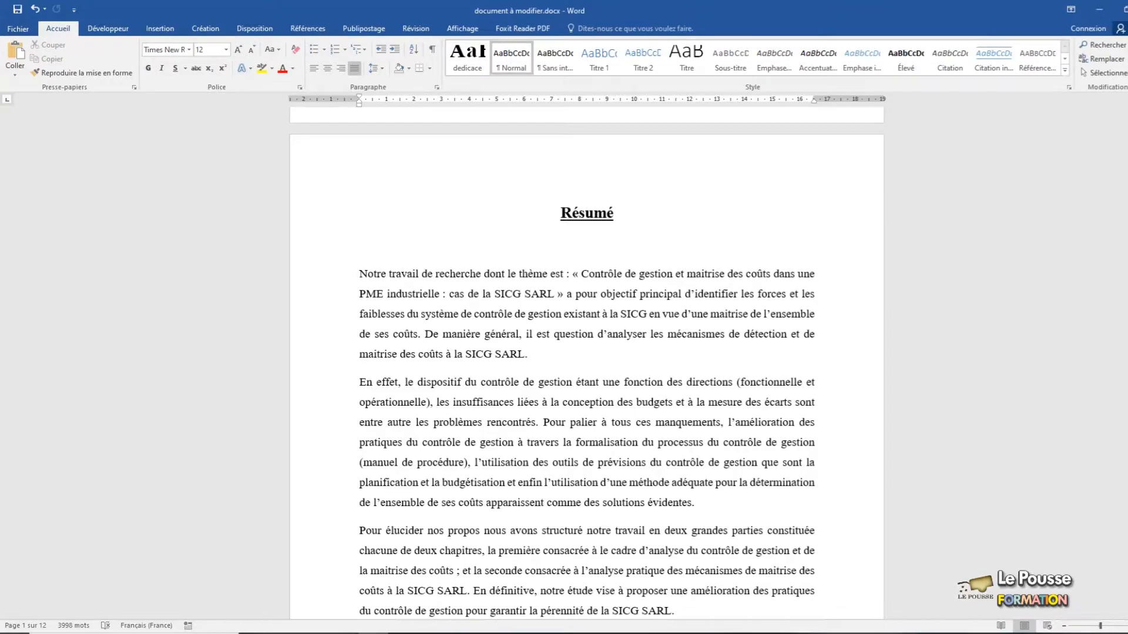
scroll(587, 367, down, 12)
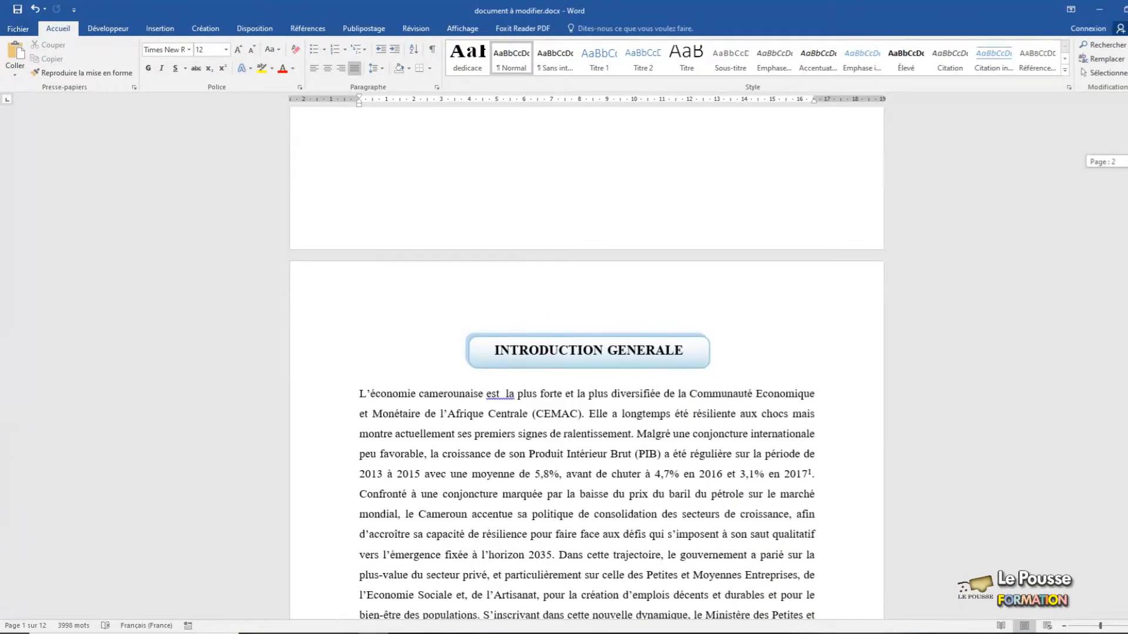
Step: Remove the extra space between "est" and "la" in the first sentence of the INTRODUCTION GENERALE page
scroll(754, 283, up, 1)
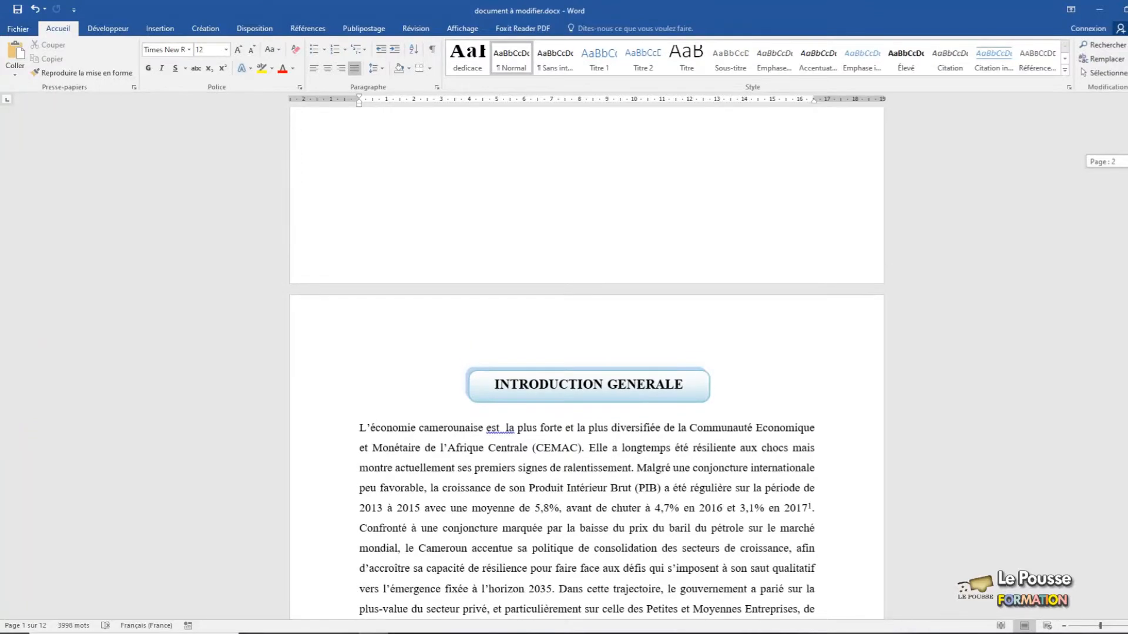
click(508, 427)
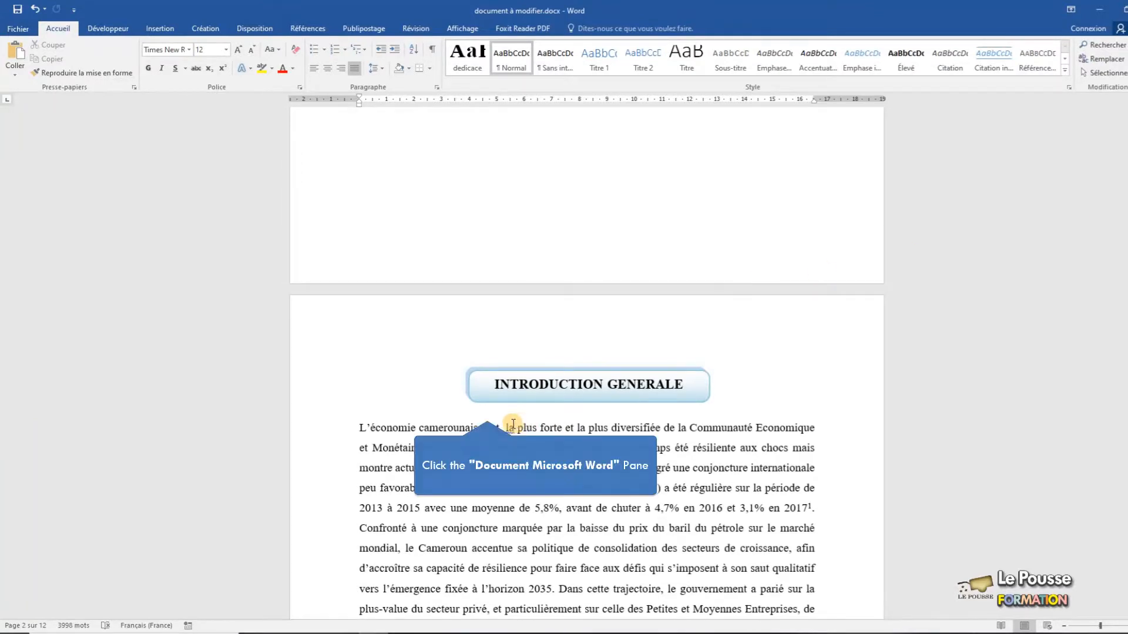
key(BackSpace)
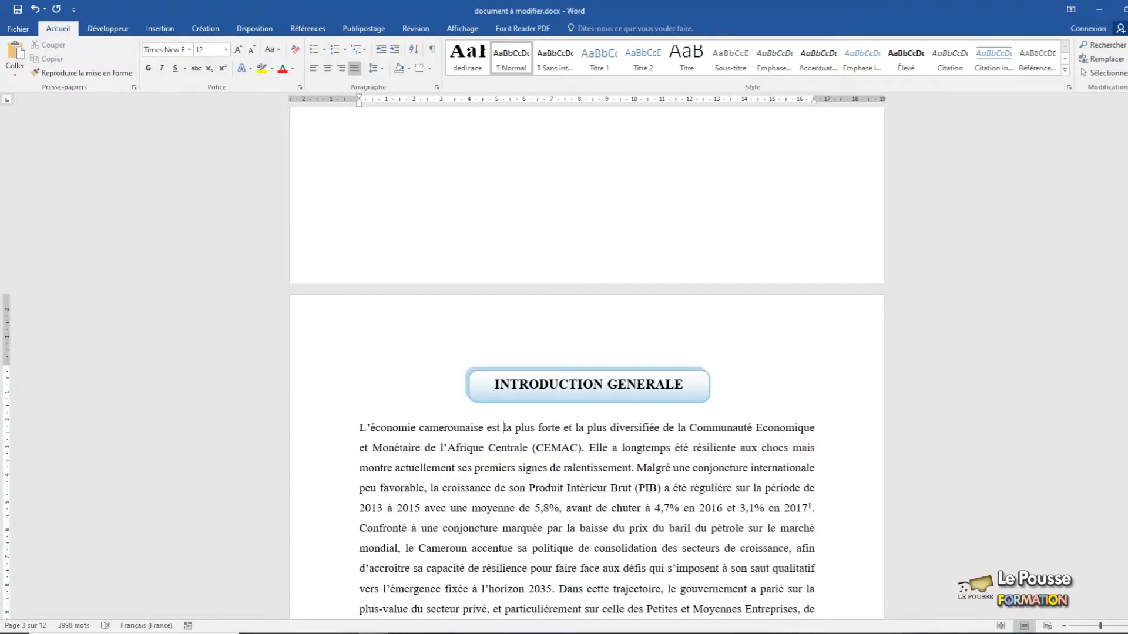
Step: Try to insert a next-page section break (Page suivante) directly before the INTRODUCTION GENERALE heading
drag(1127, 196, 1127, 122)
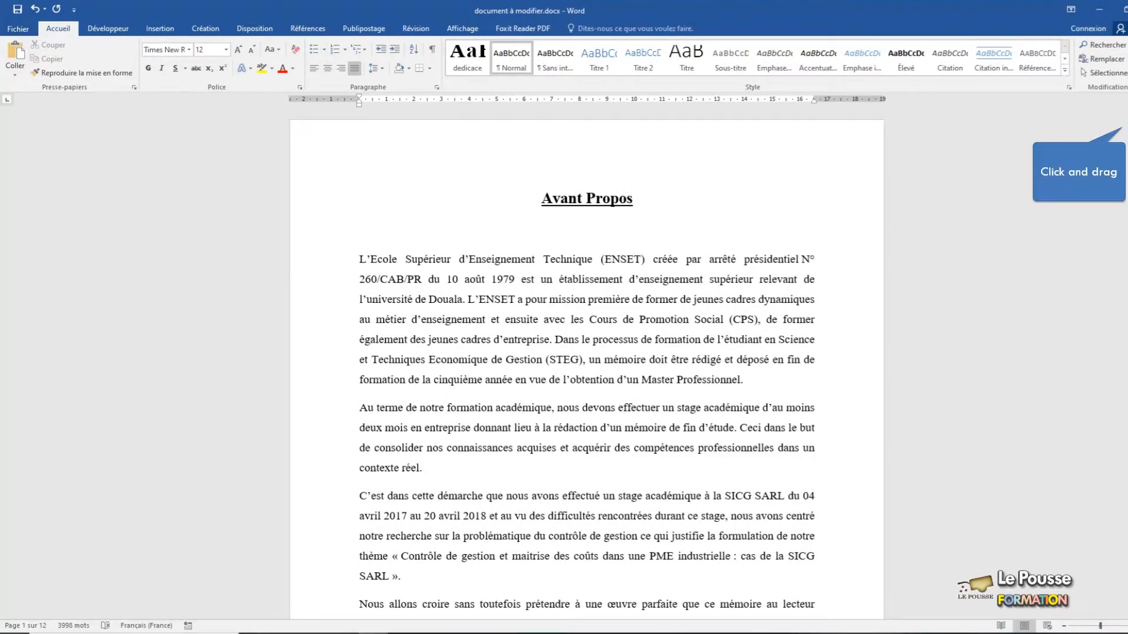
drag(1127, 126, 1126, 187)
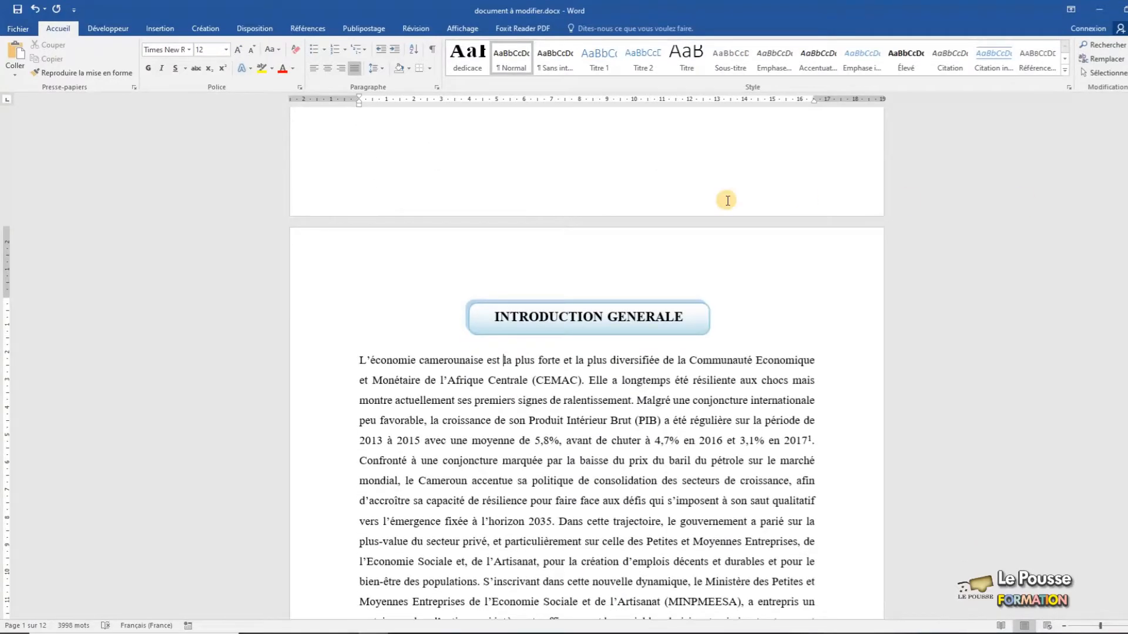
click(504, 272)
click(521, 272)
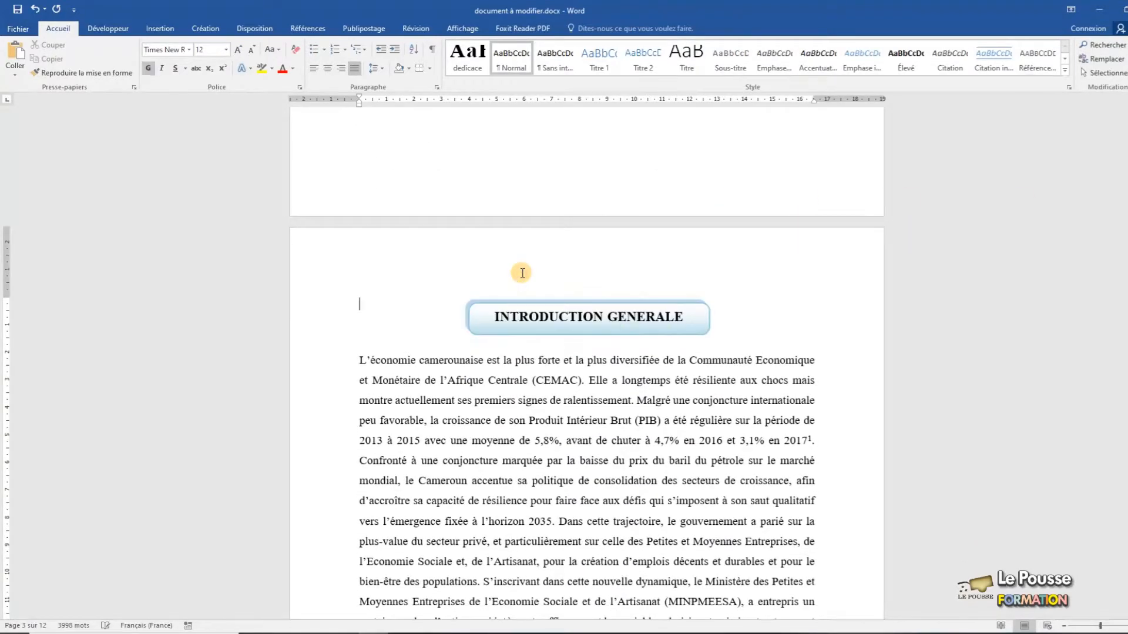
click(384, 285)
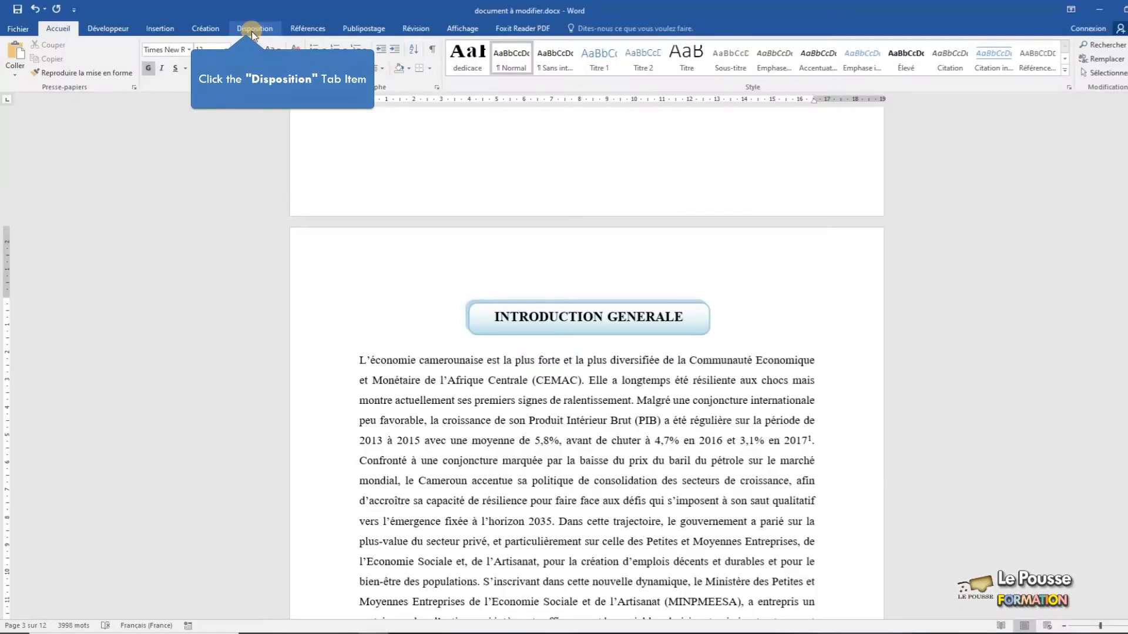
click(253, 31)
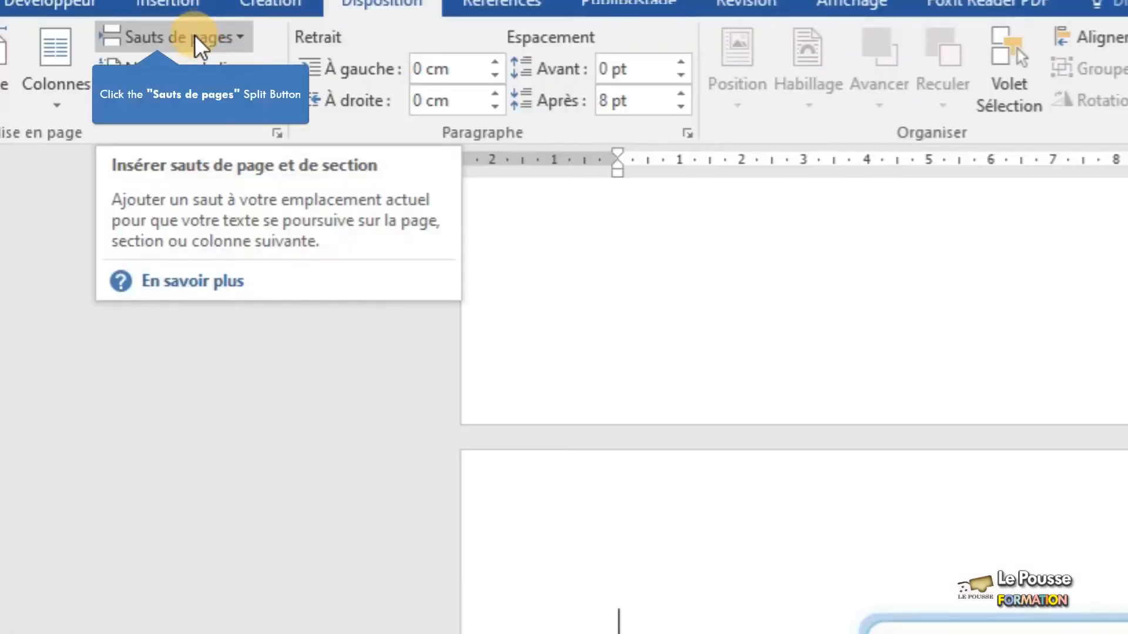
click(195, 36)
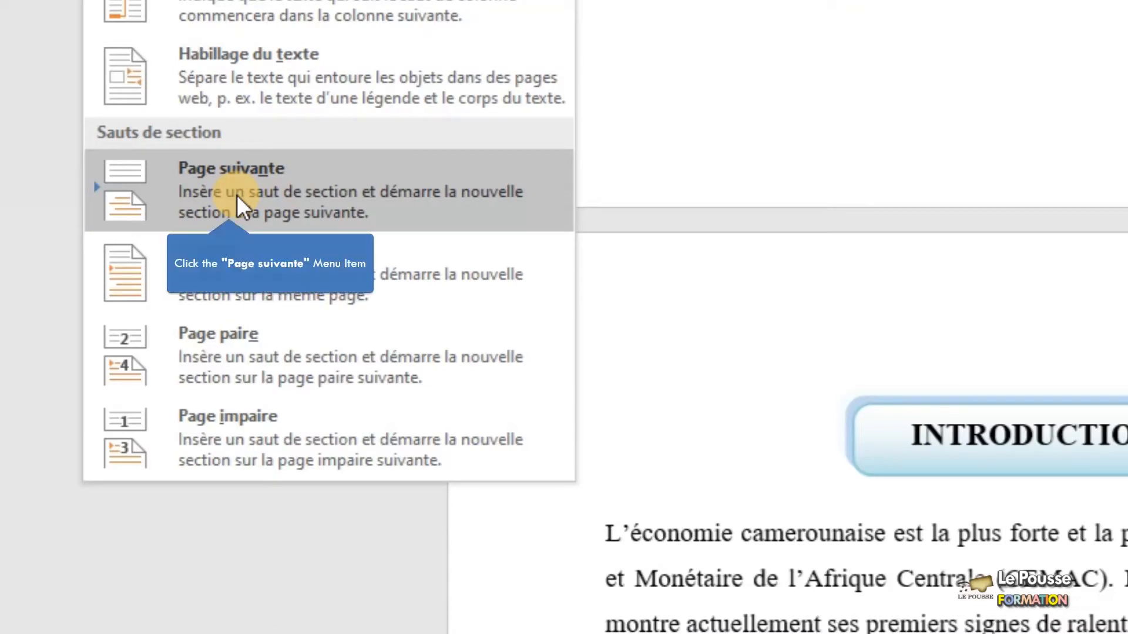
click(238, 196)
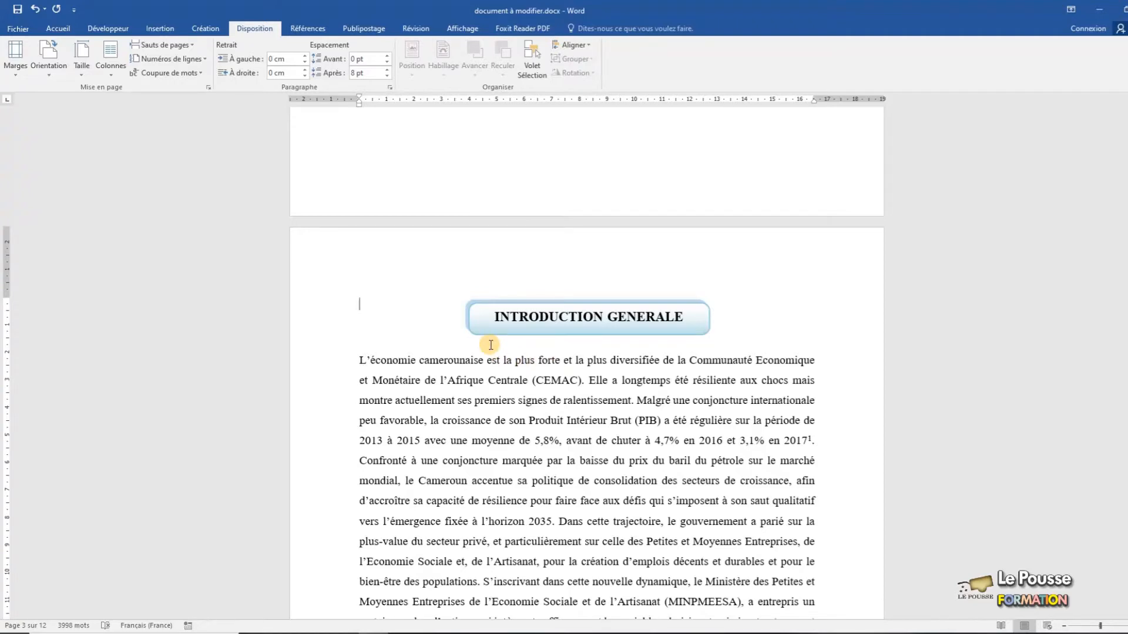
click(35, 10)
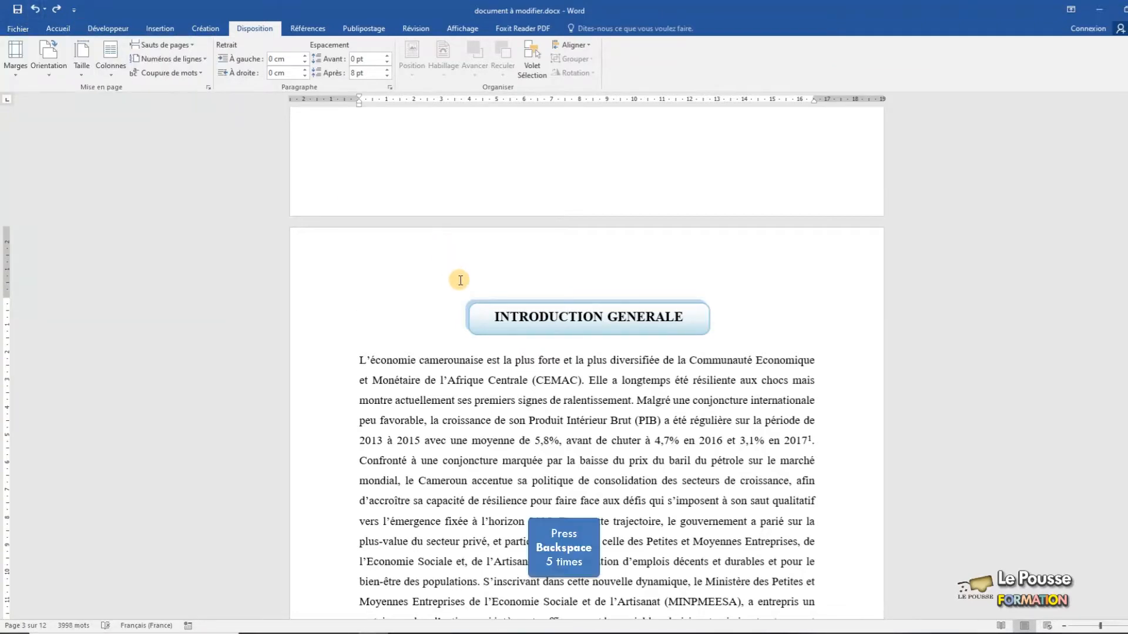
Step: Delete the existing break between the Résumé and the INTRODUCTION GENERALE so the introduction follows on the same page
key(BackSpace)
key(BackSpace)
key(BackSpace)
key(BackSpace)
key(BackSpace)
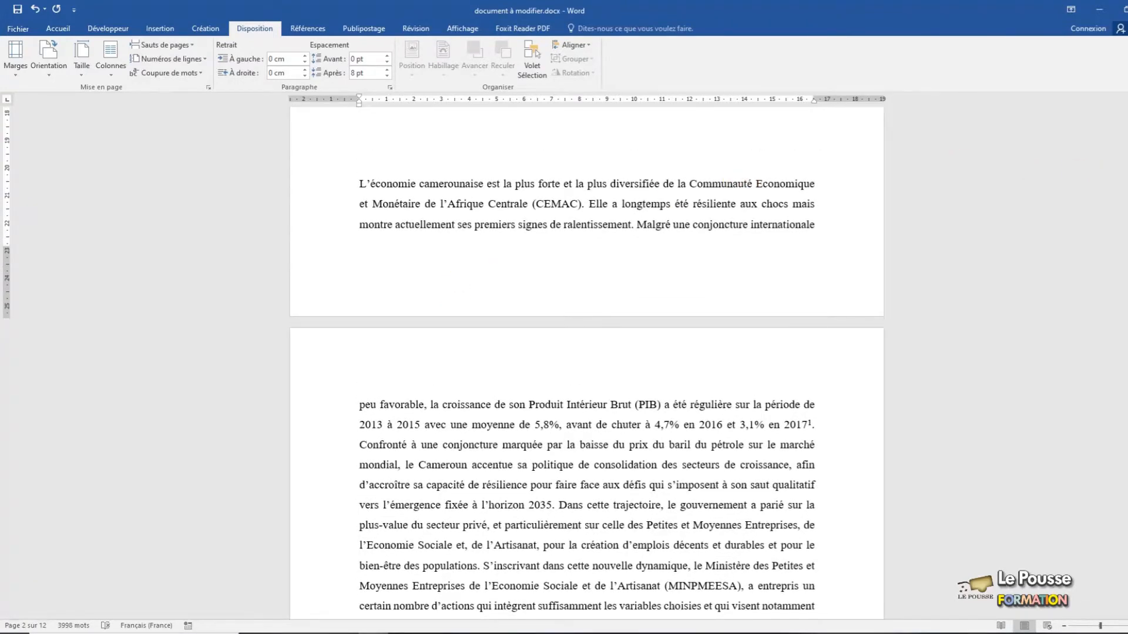
Step: Insert a next-page section break (Page suivante) on the empty line between the Résumé text and the introduction
drag(1123, 180, 1123, 158)
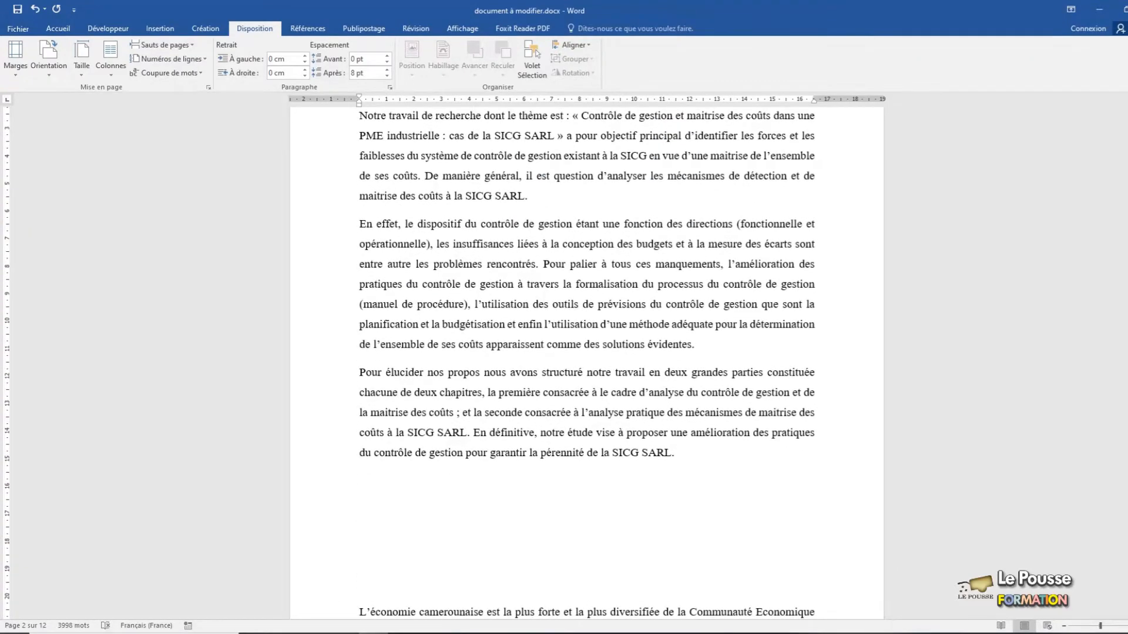
click(358, 558)
click(179, 44)
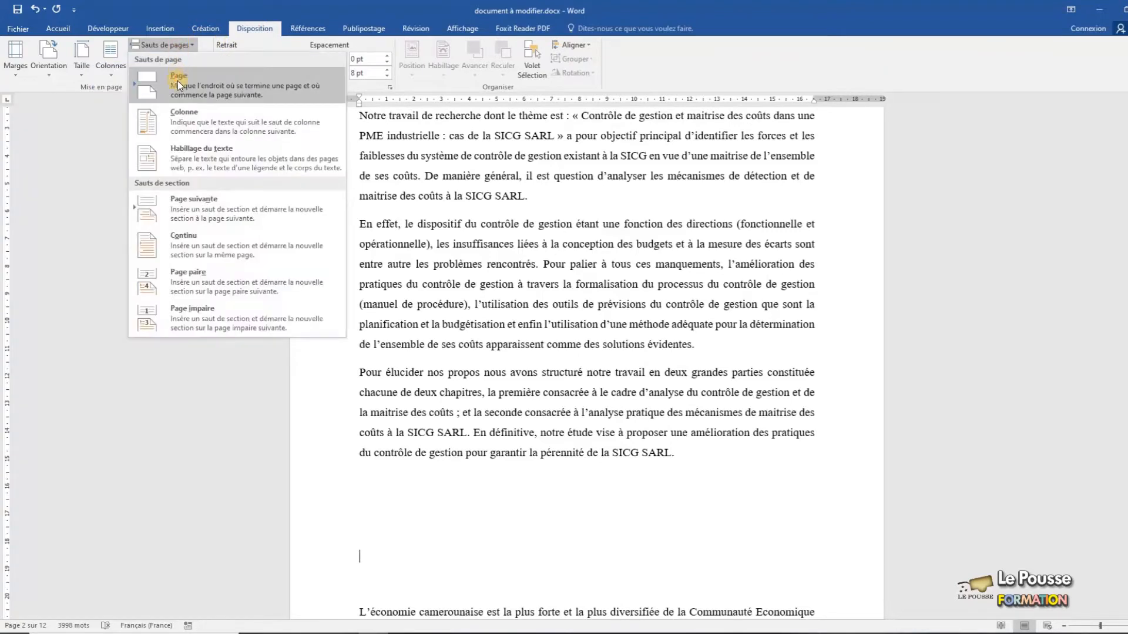
click(199, 208)
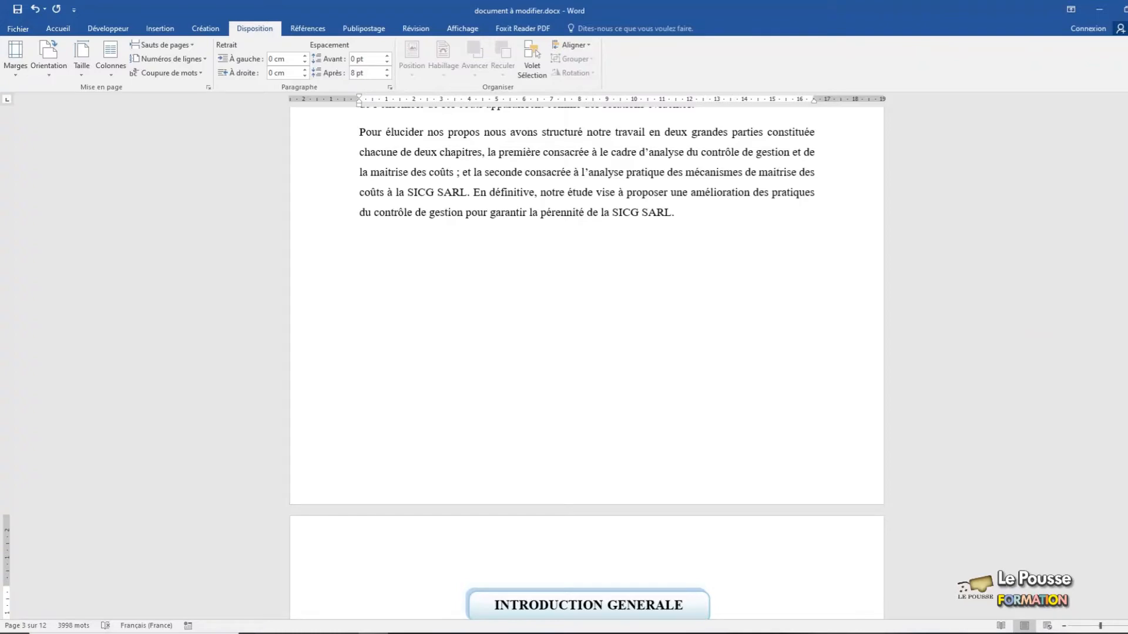
Step: Set the first section's page number format to i, ii, iii, … with numbering starting from i
mouse_move(1125, 176)
mouse_down()
mouse_move(1125, 190)
mouse_move(1125, 166)
mouse_up()
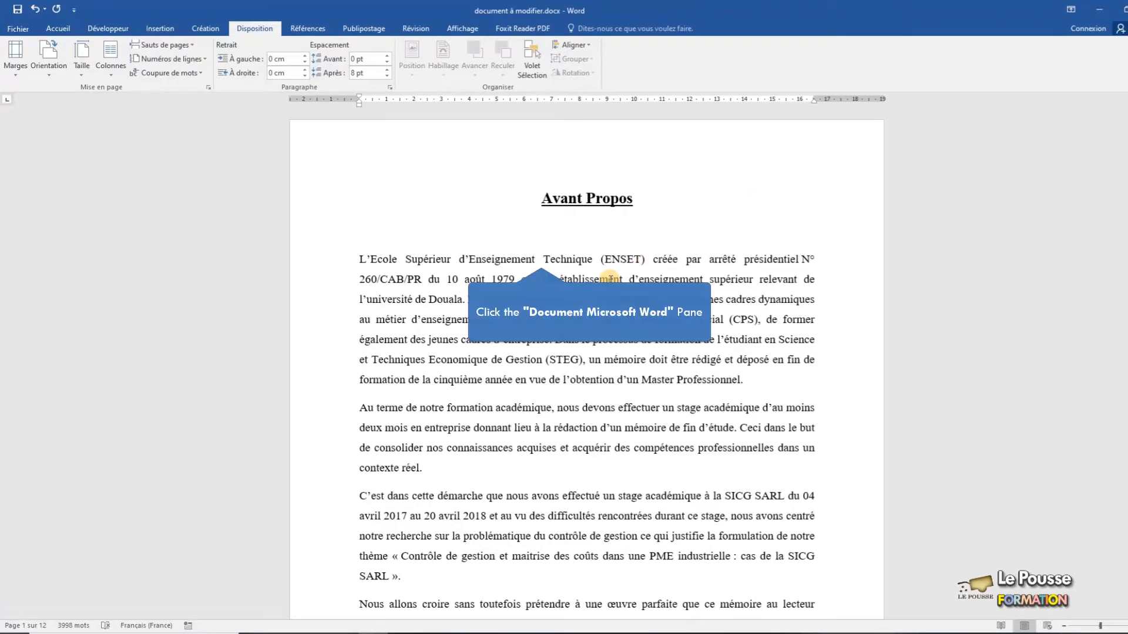
click(562, 269)
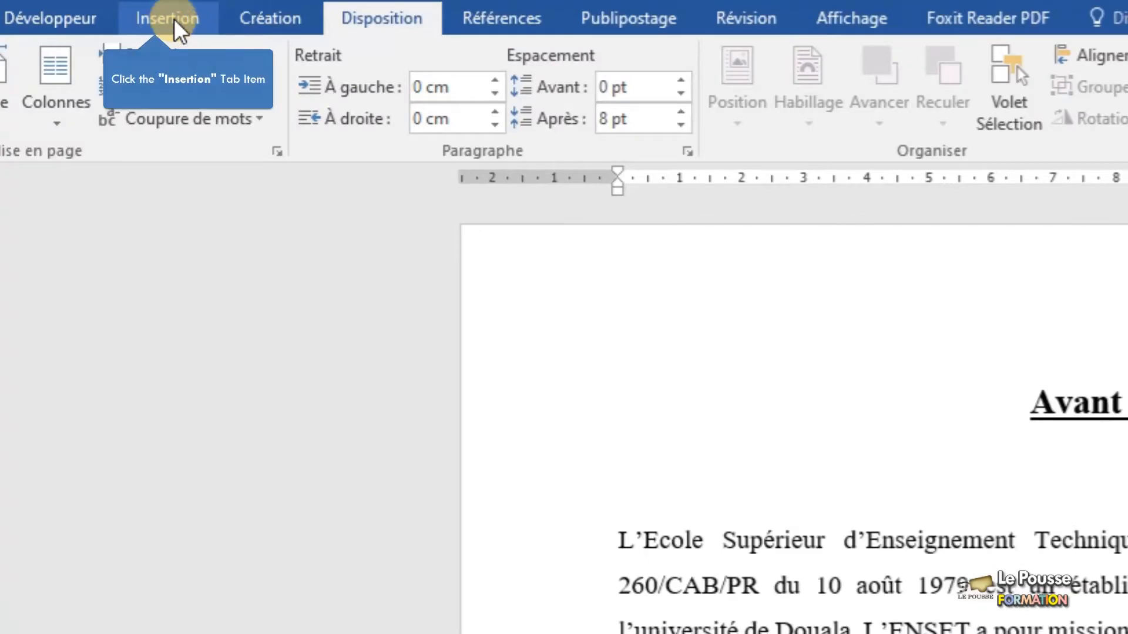
click(164, 29)
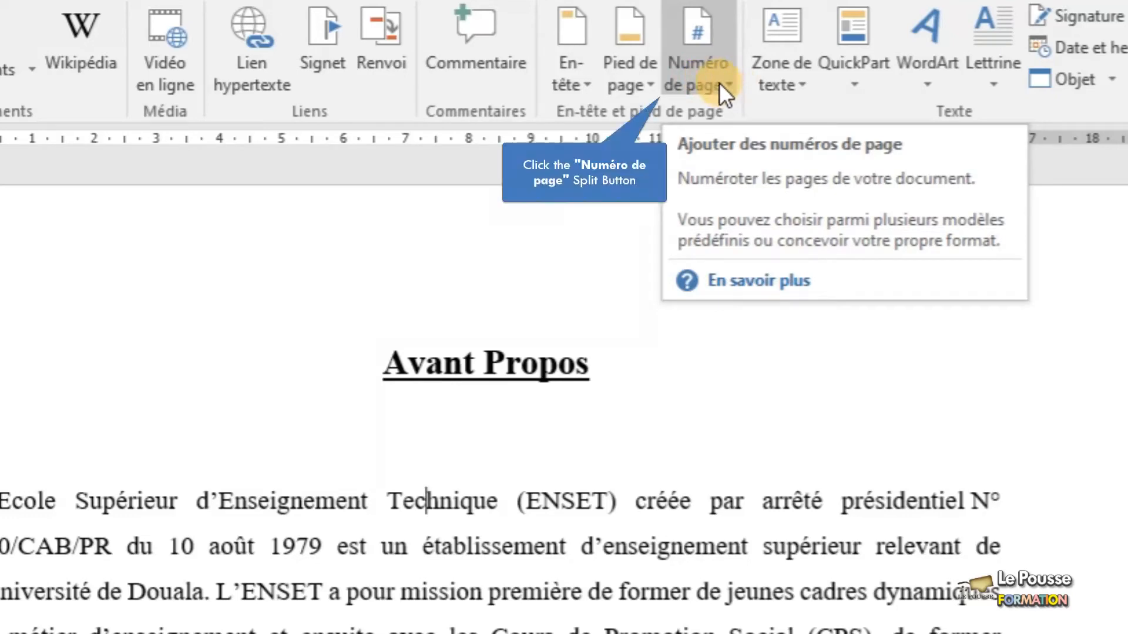
click(719, 82)
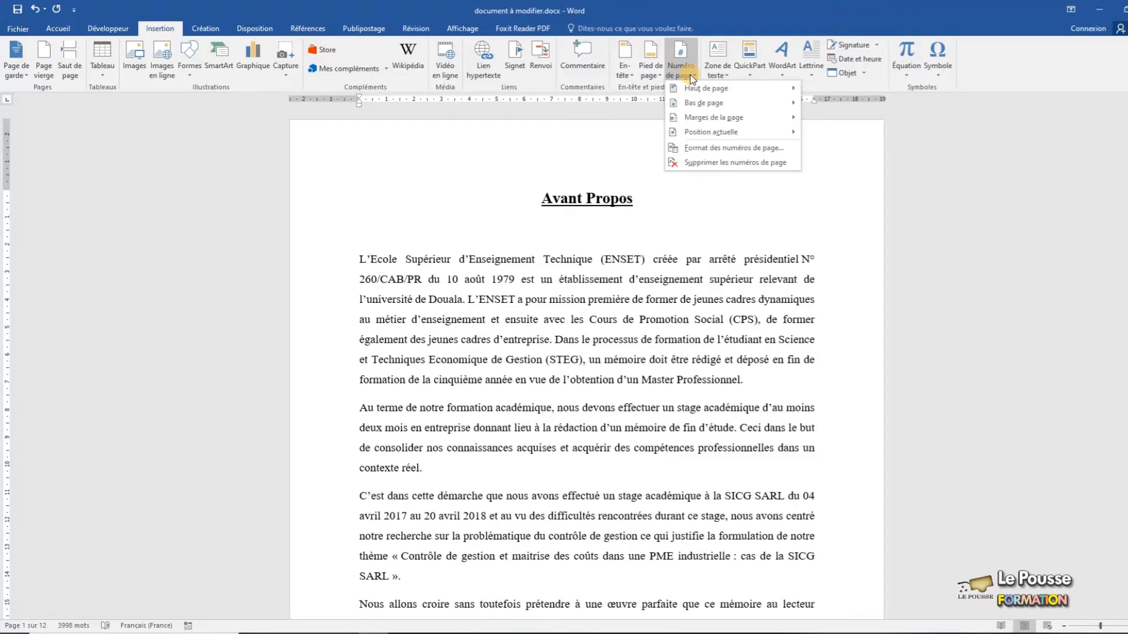
click(693, 148)
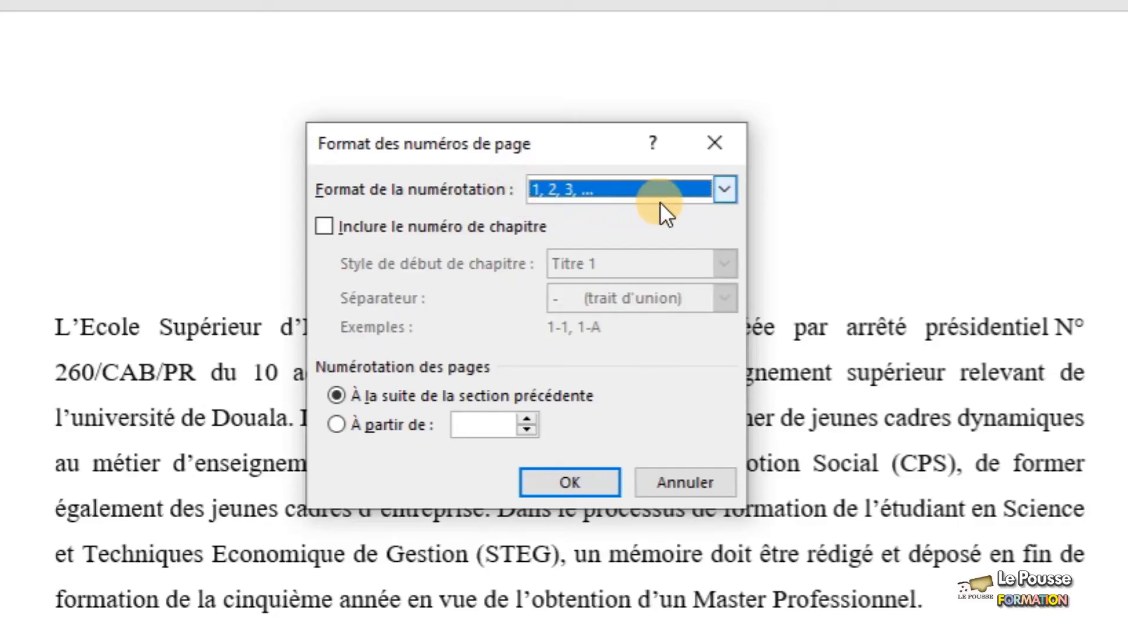
click(728, 191)
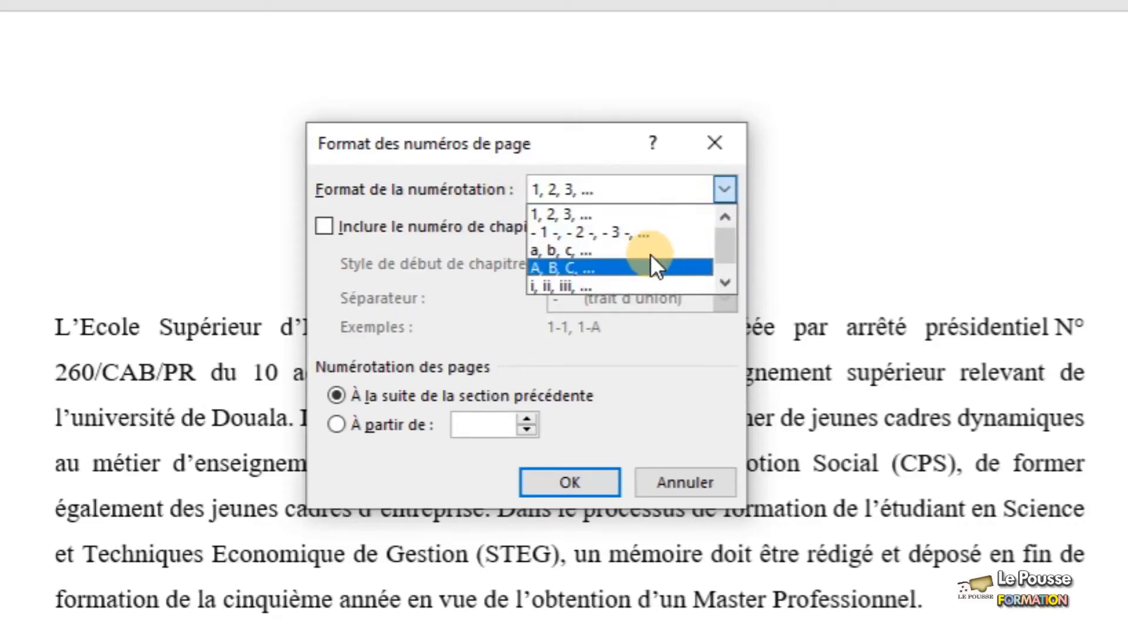
click(611, 287)
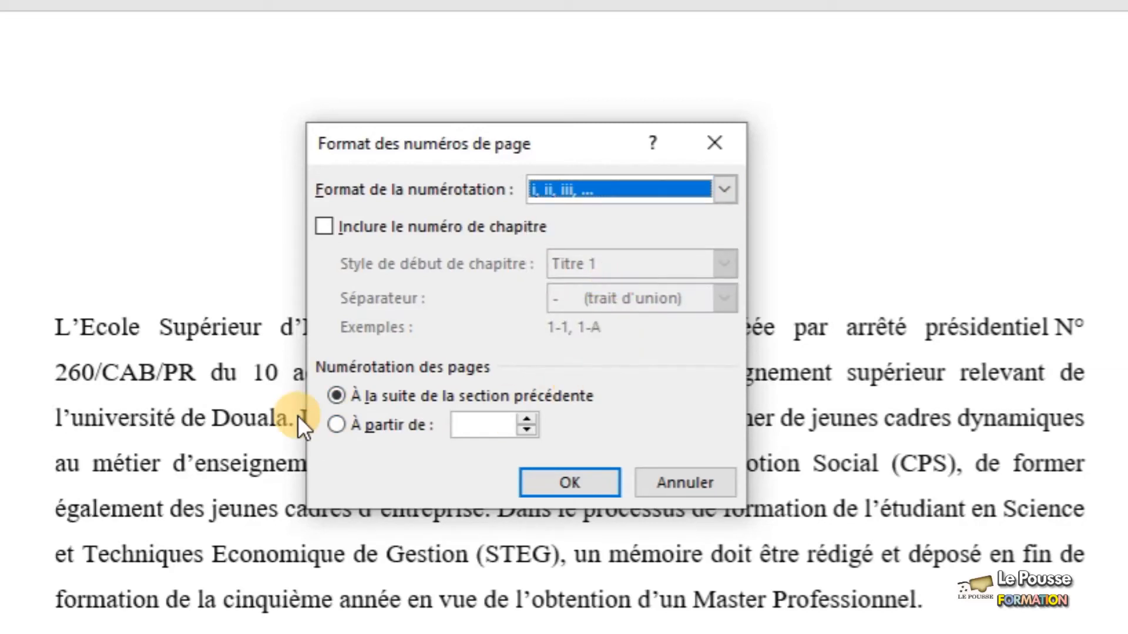
click(337, 426)
click(337, 427)
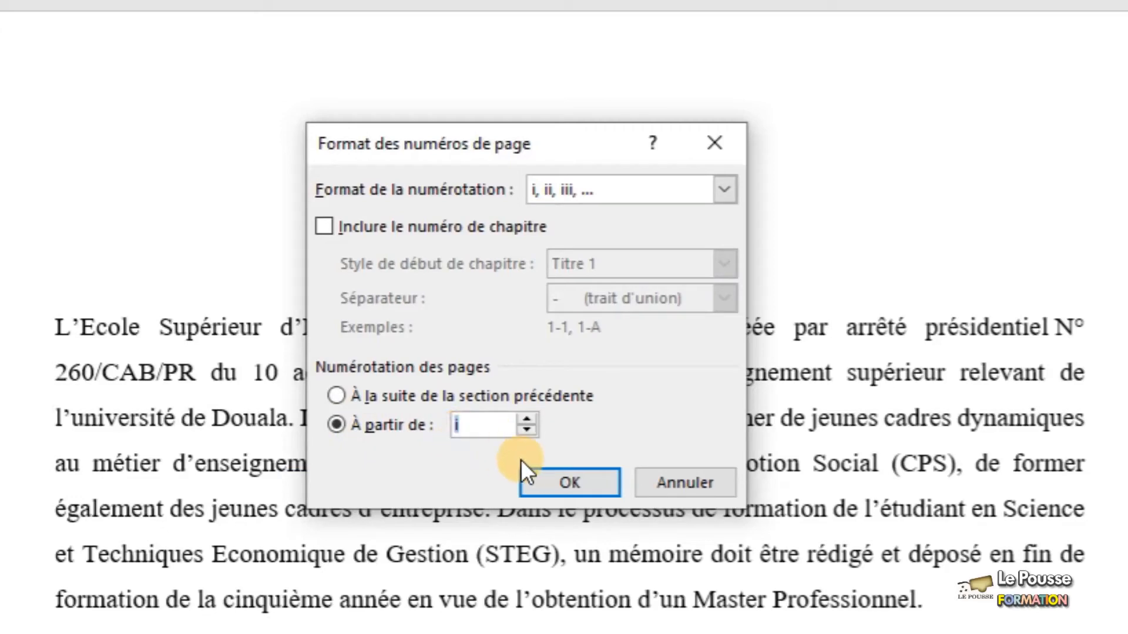
click(568, 467)
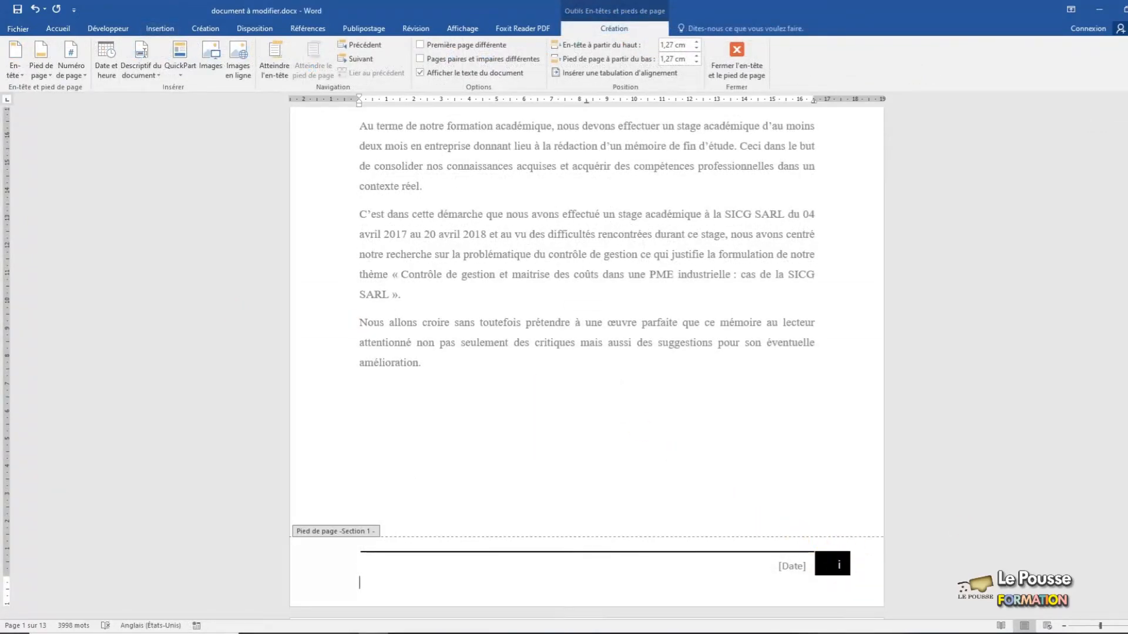
Step: Leave the footer and compare the page numbers on the Résumé page and the first introduction page
drag(1127, 136, 1127, 215)
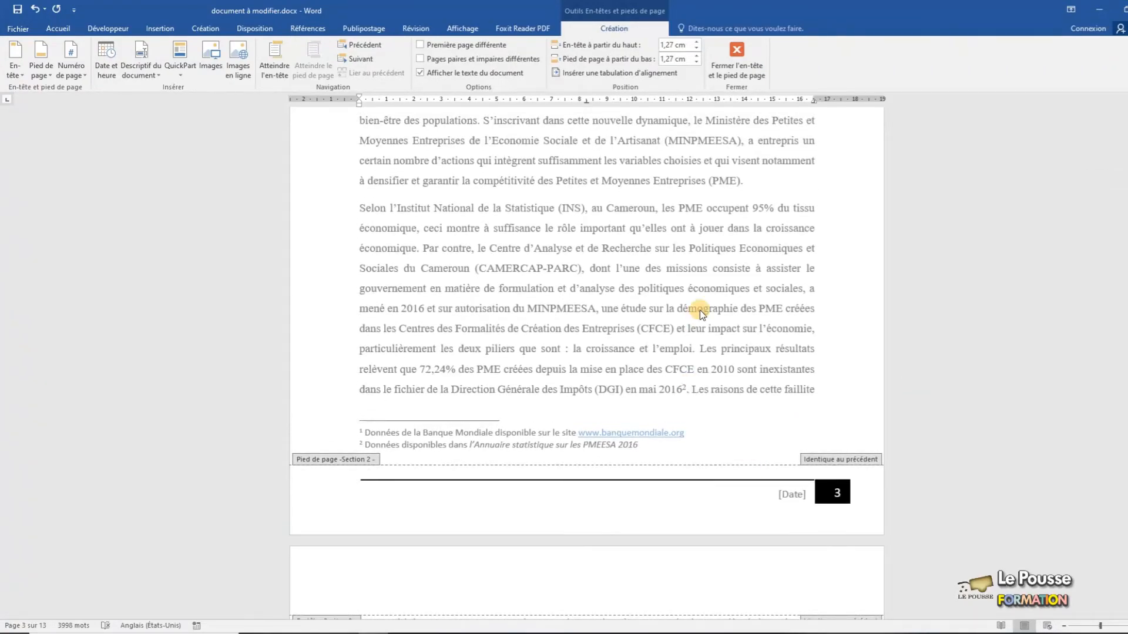
double_click(722, 331)
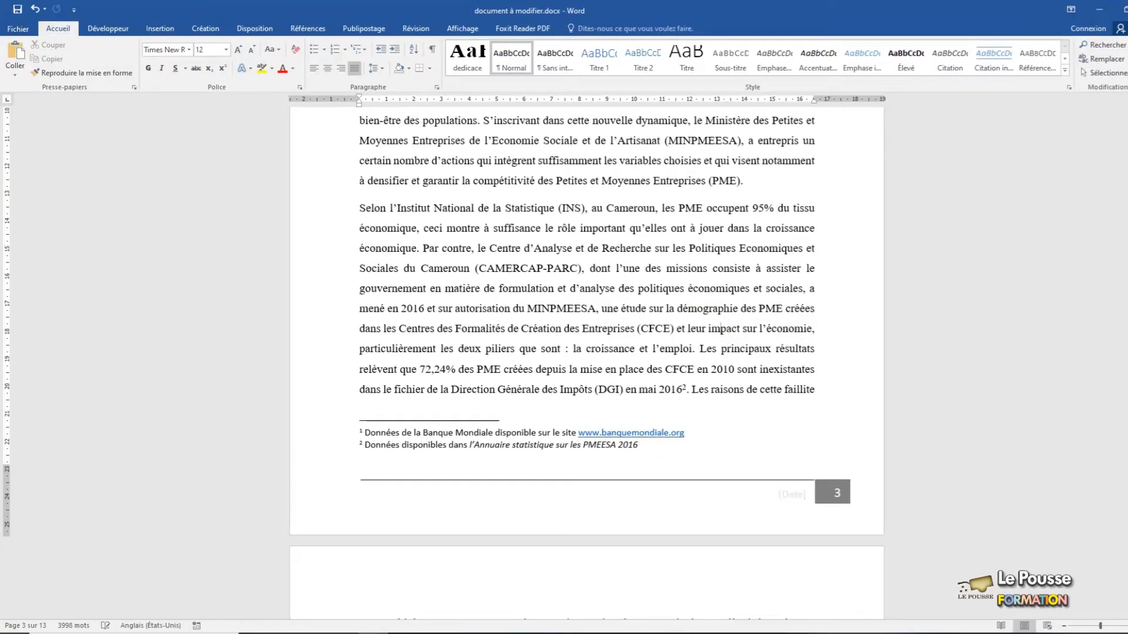
scroll(721, 329, up, 6)
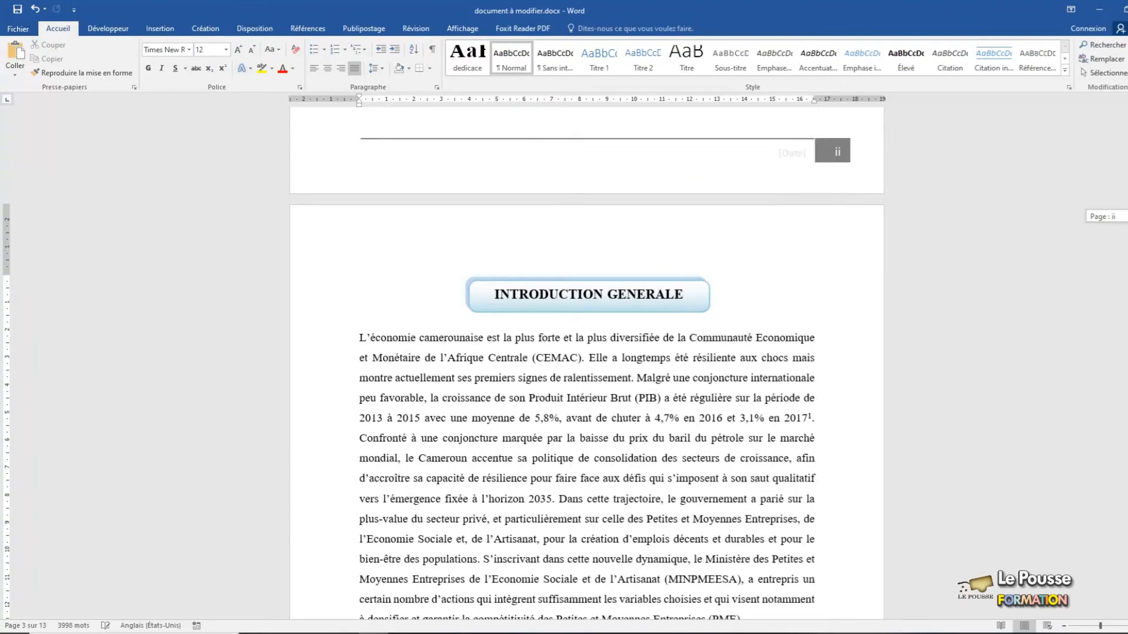
scroll(722, 329, down, 6)
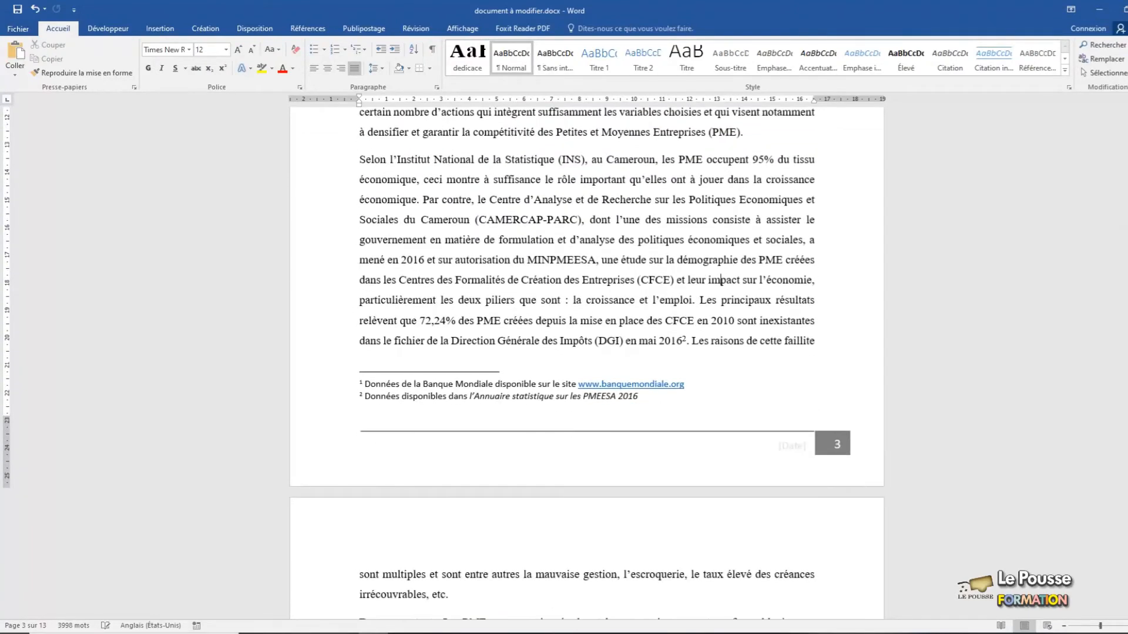
Step: Restart the general introduction section's page numbering at 1, using the 1, 2, 3, … format
click(852, 355)
click(160, 30)
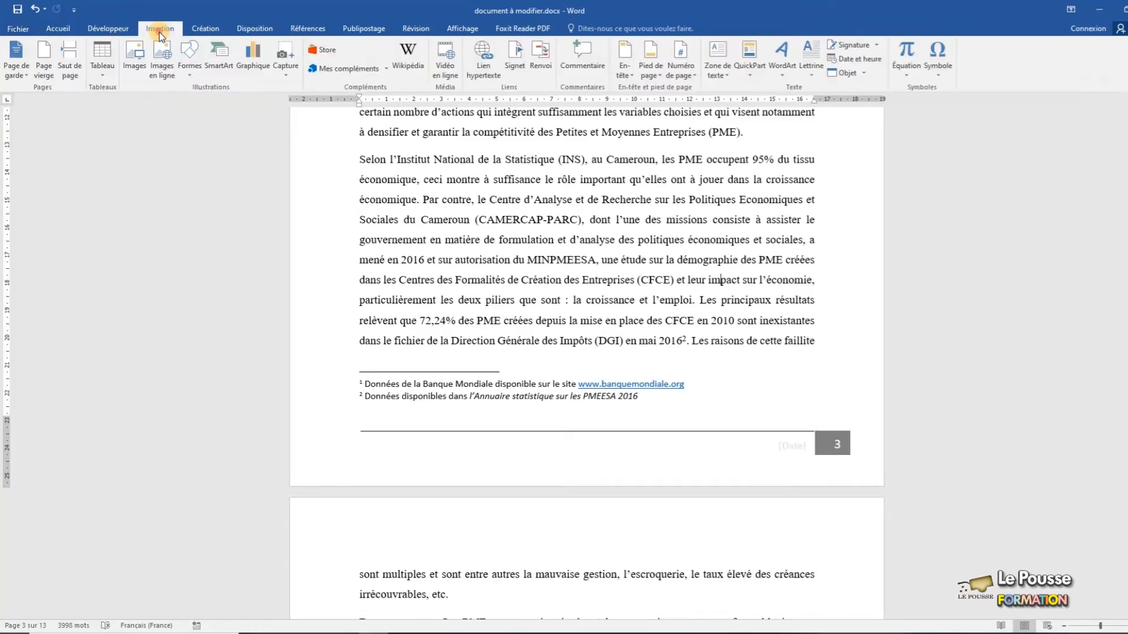
click(681, 75)
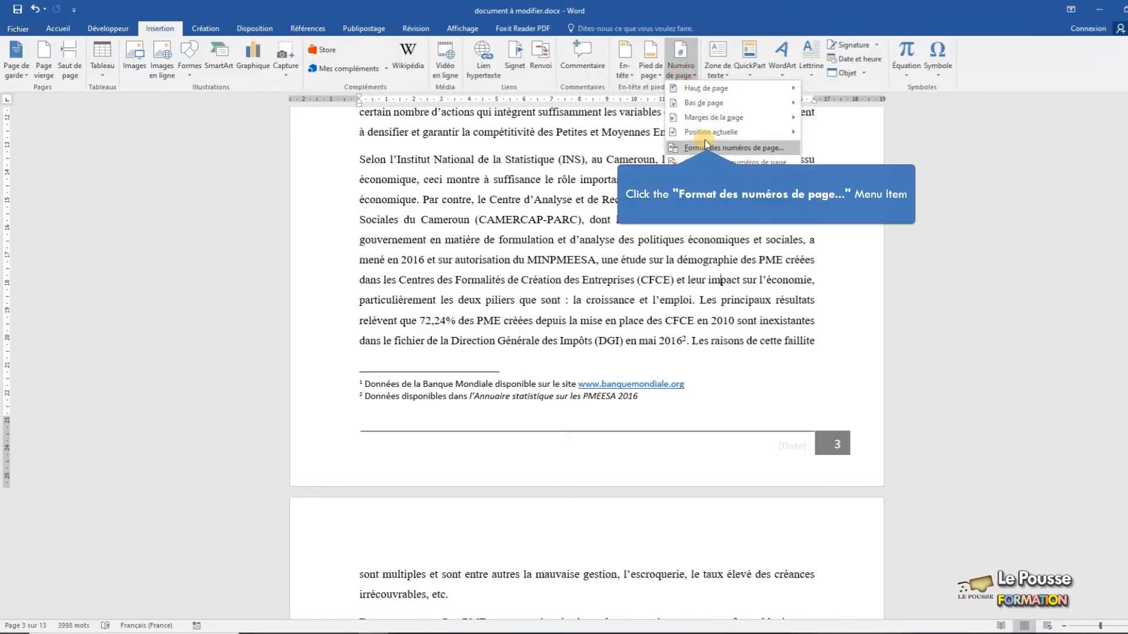
click(703, 147)
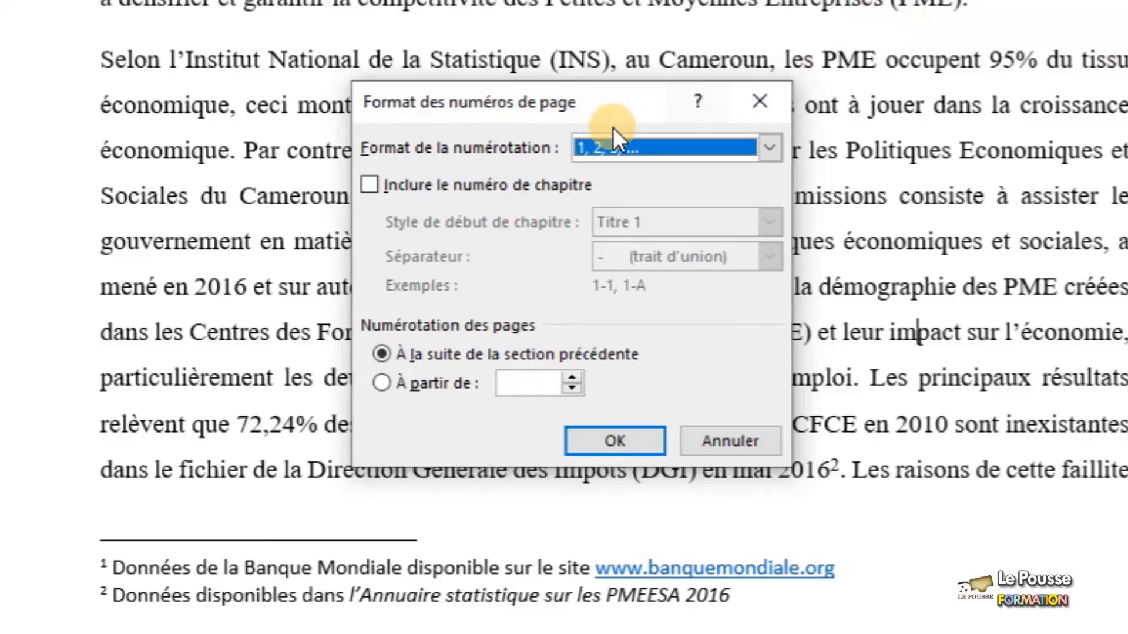
click(379, 386)
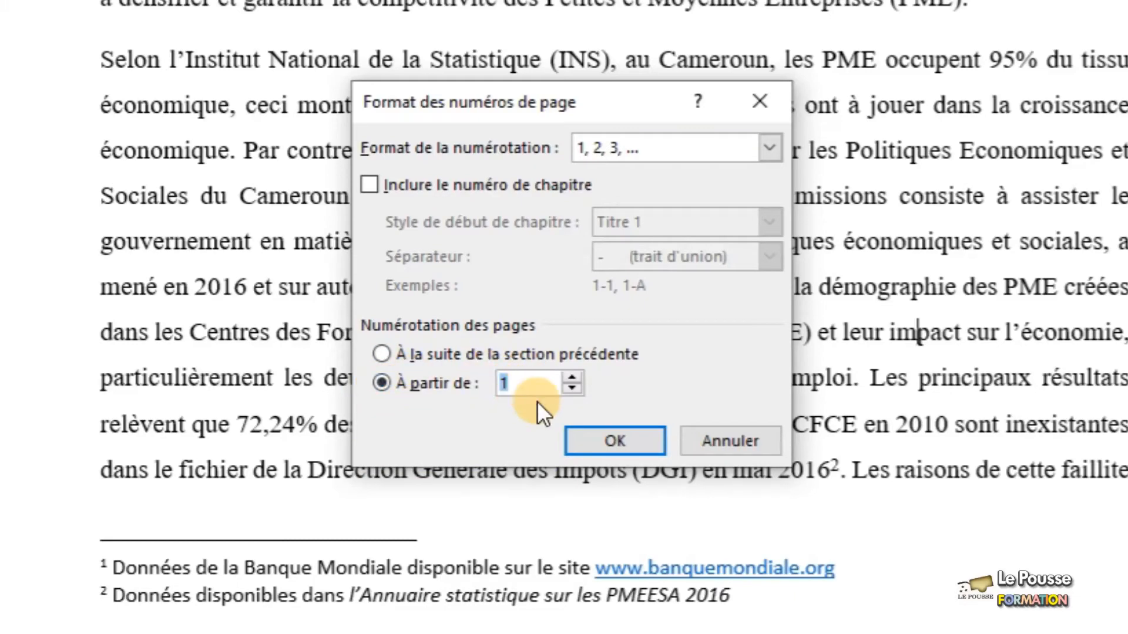
click(605, 439)
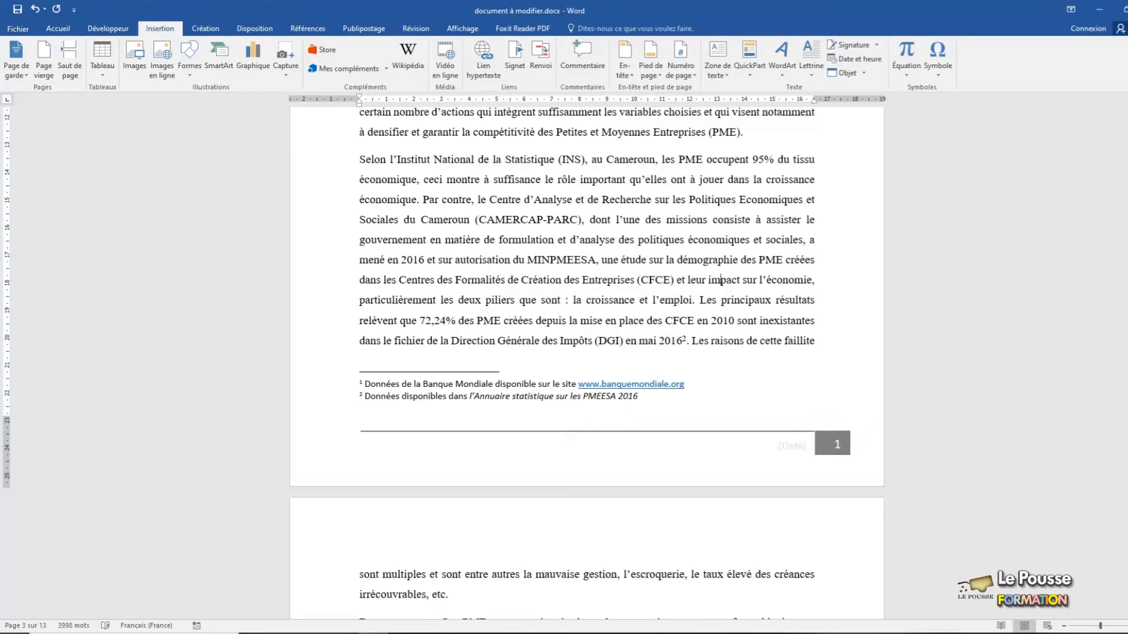
Step: Review the footer page numbers across the Avant Propos, the Résumé and the general introduction pages
scroll(587, 364, up, 20)
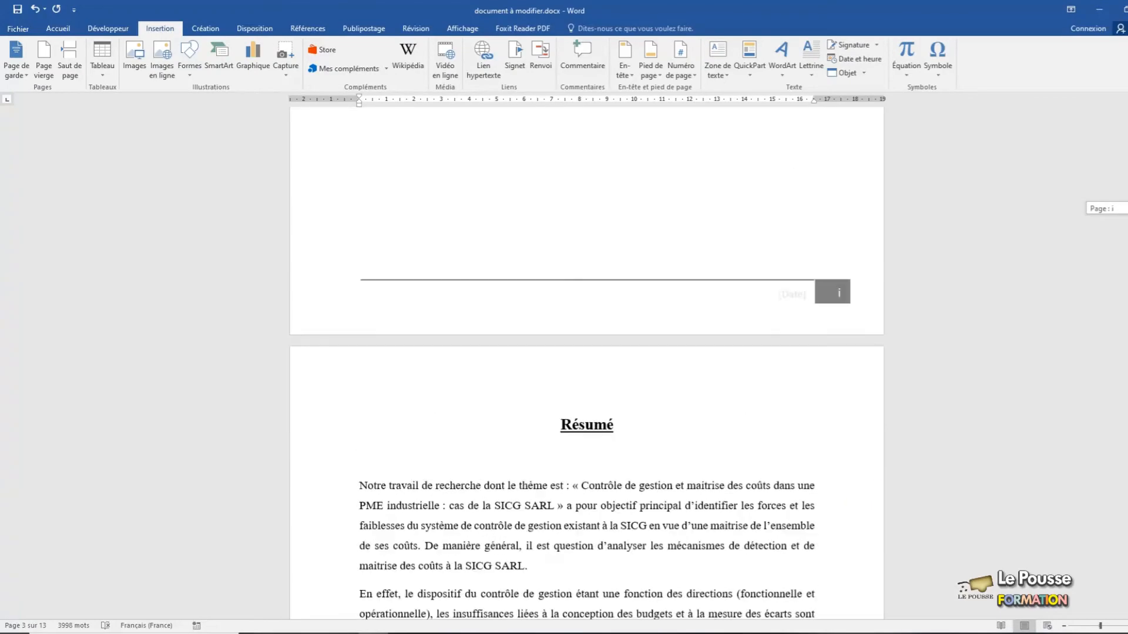
scroll(587, 364, up, 8)
scroll(587, 365, down, 17)
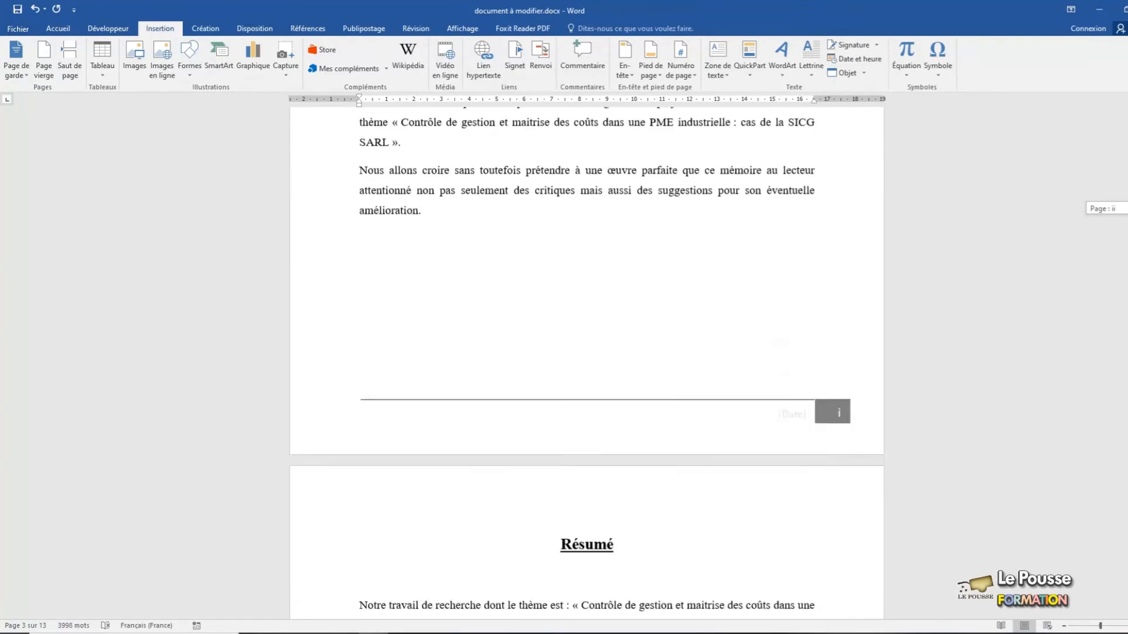
scroll(587, 365, down, 15)
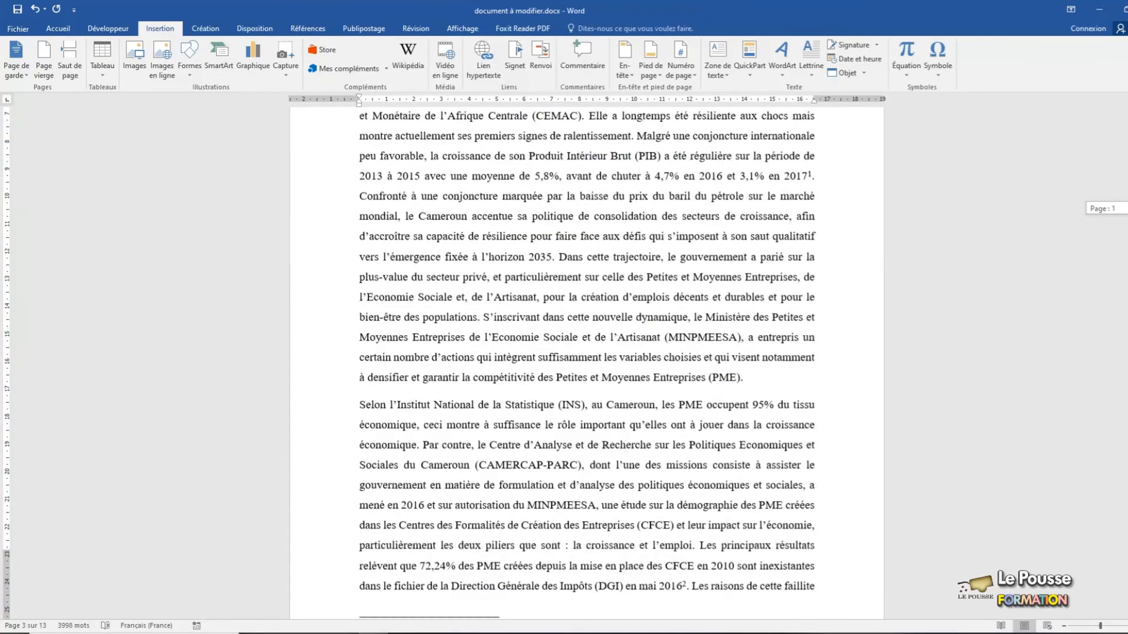
scroll(587, 364, down, 14)
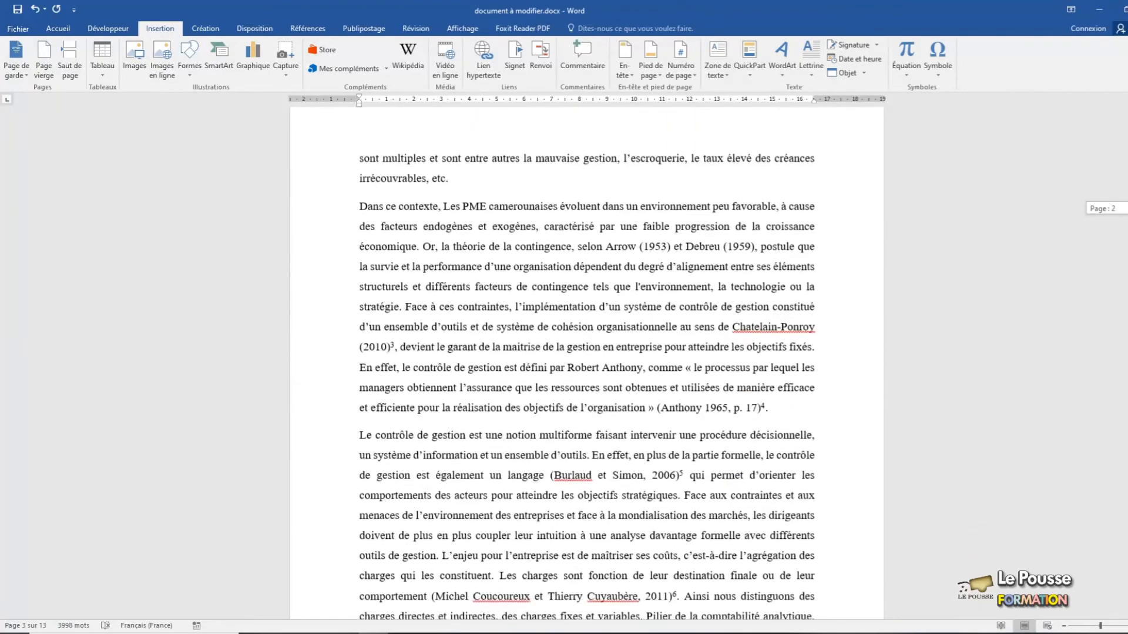
scroll(587, 364, down, 20)
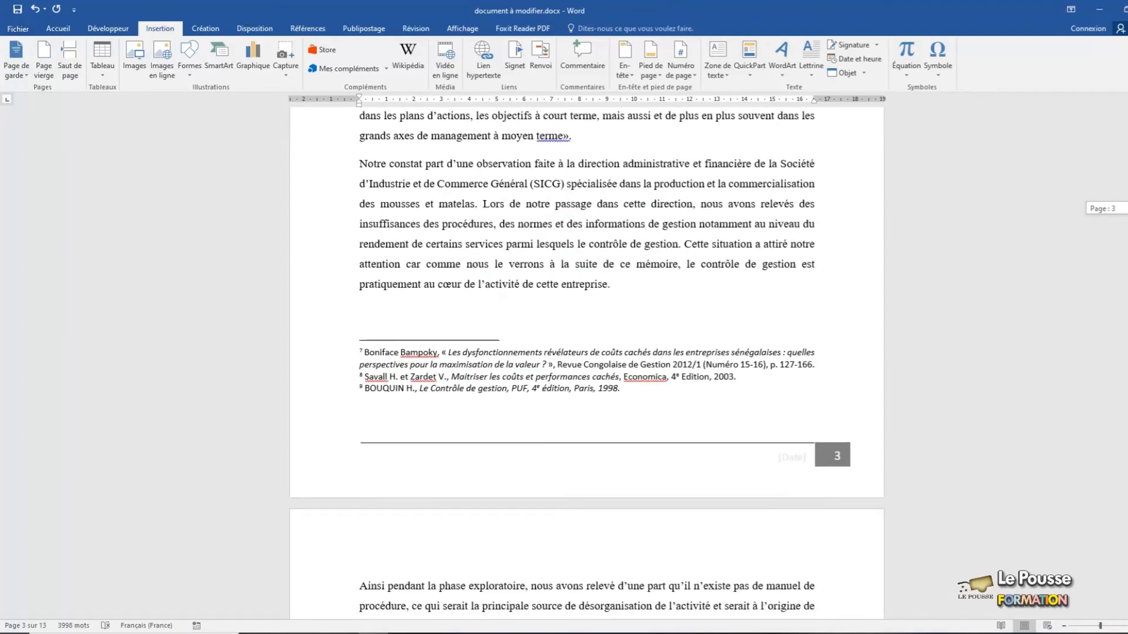
scroll(587, 364, down, 3)
scroll(587, 364, up, 20)
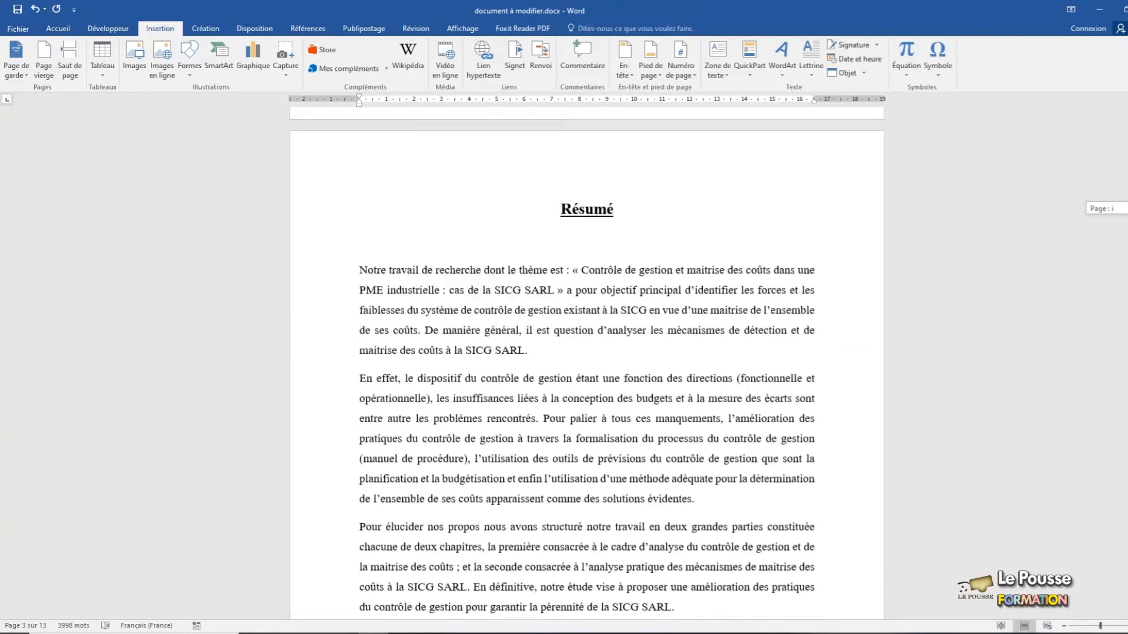
scroll(587, 364, up, 3)
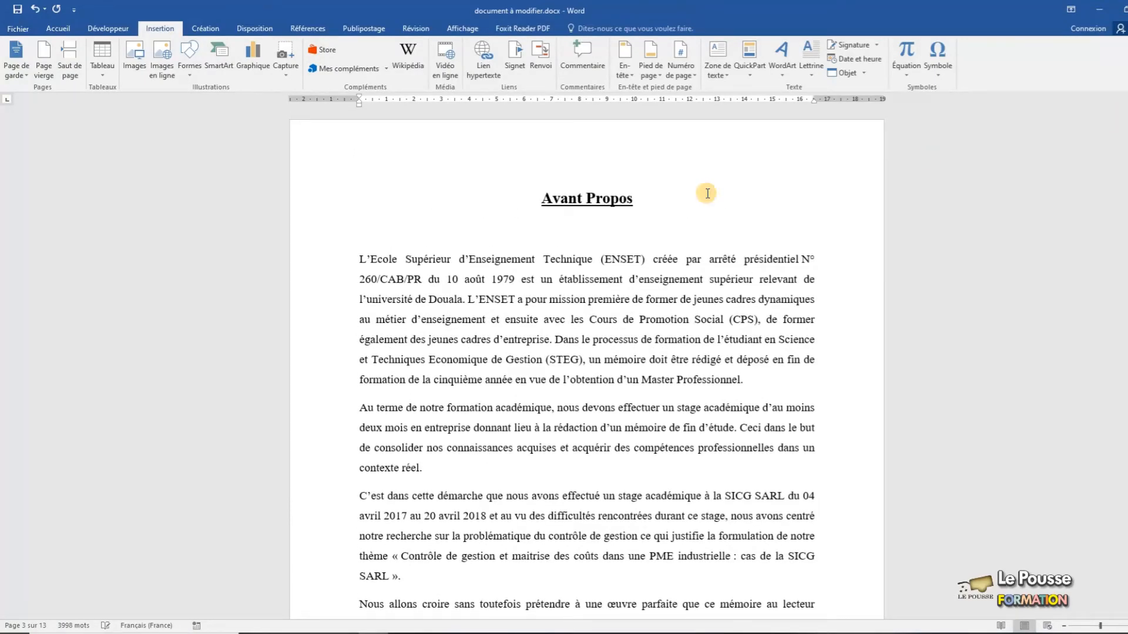
Step: Insert the Lignes latérales cover page at the start of the document, before the Avant Propos
click(538, 196)
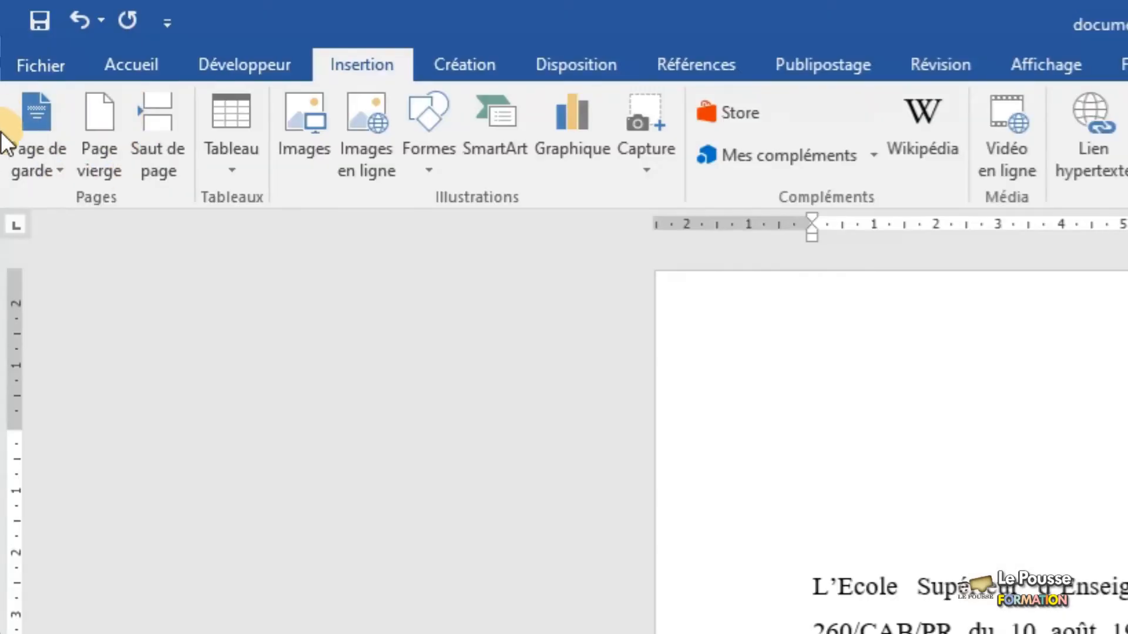
click(32, 154)
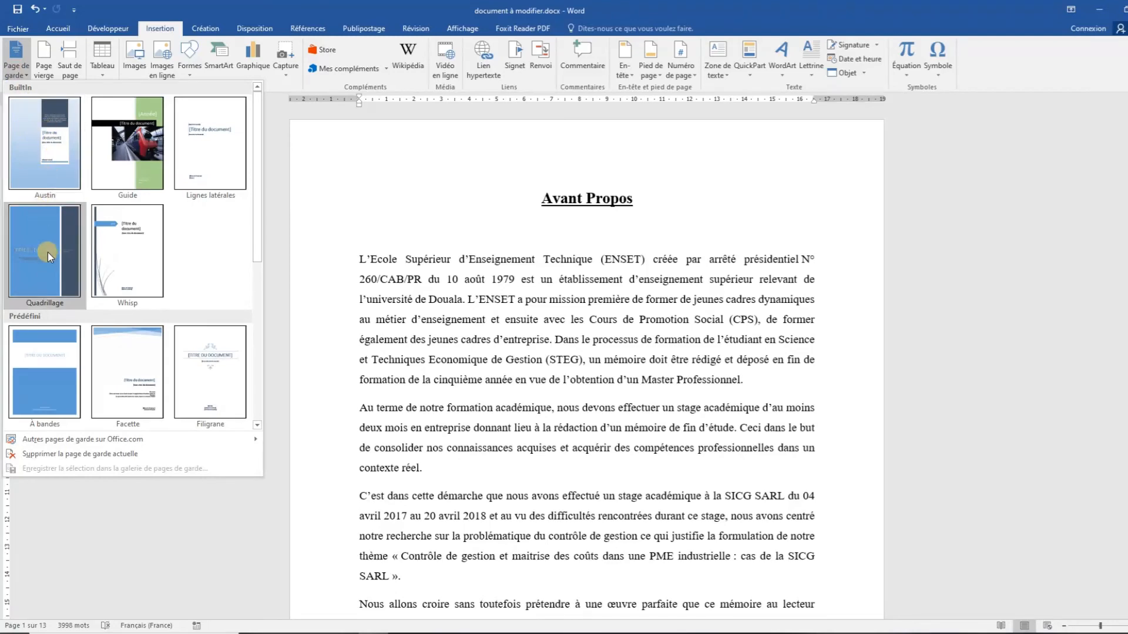
click(216, 140)
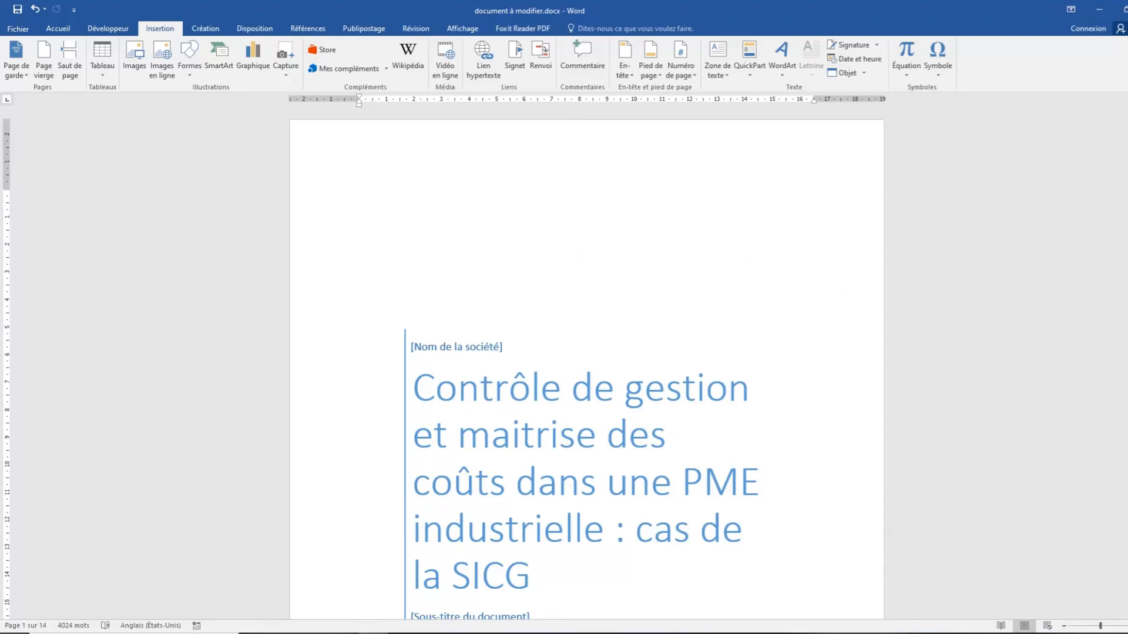
Step: Examine the new cover page and check the page numbering of the preliminary and introduction pages that follow it
scroll(587, 363, down, 6)
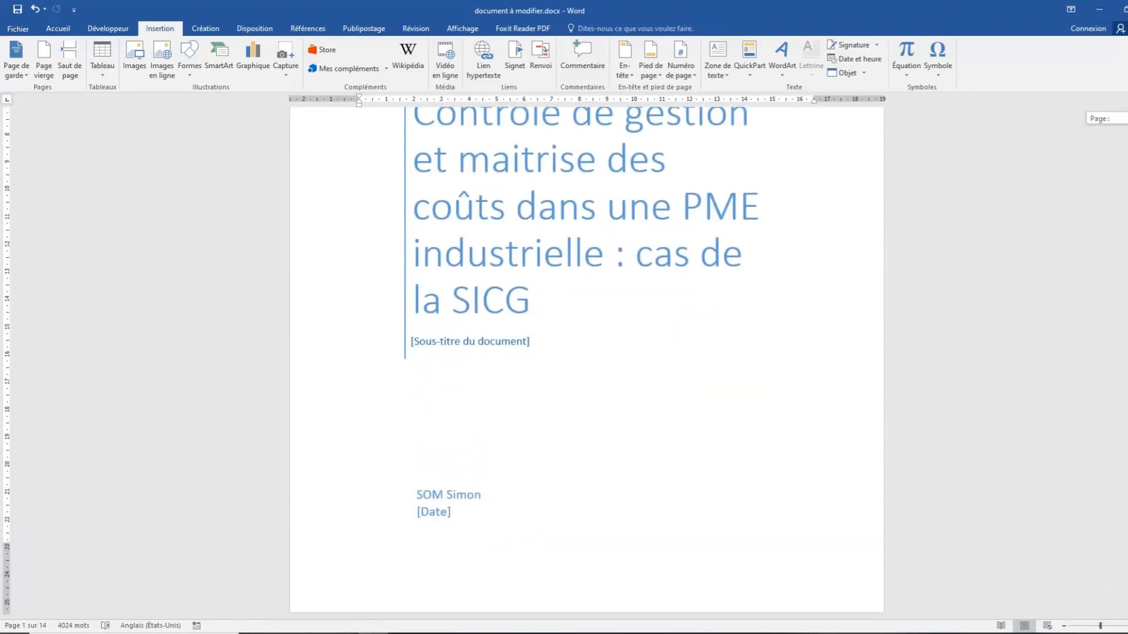
scroll(587, 356, down, 10)
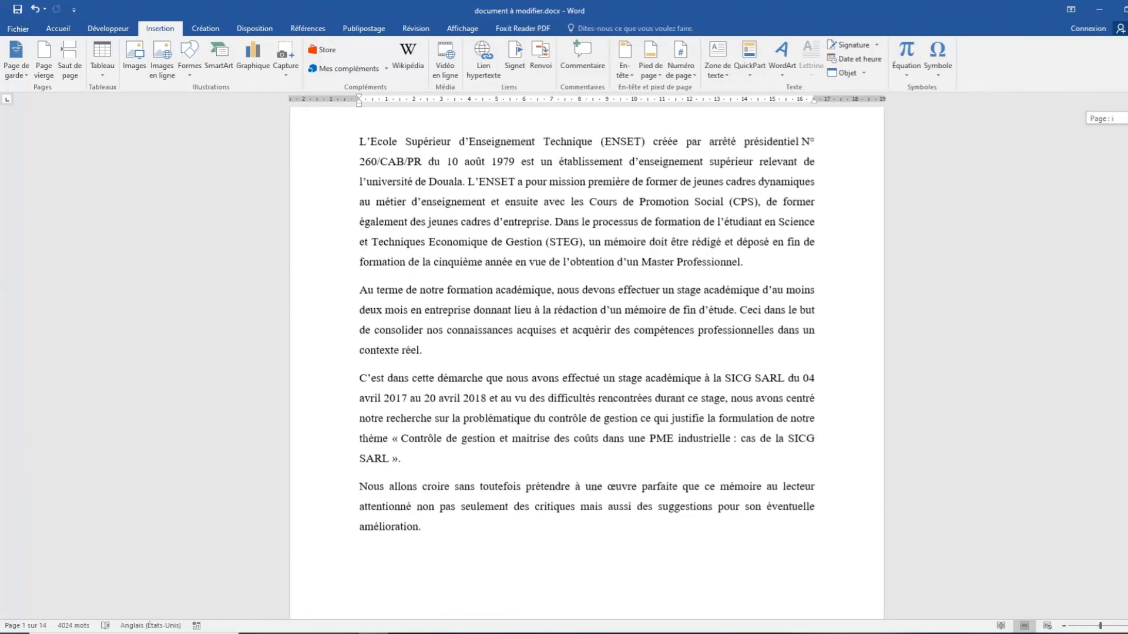
scroll(586, 356, down, 3)
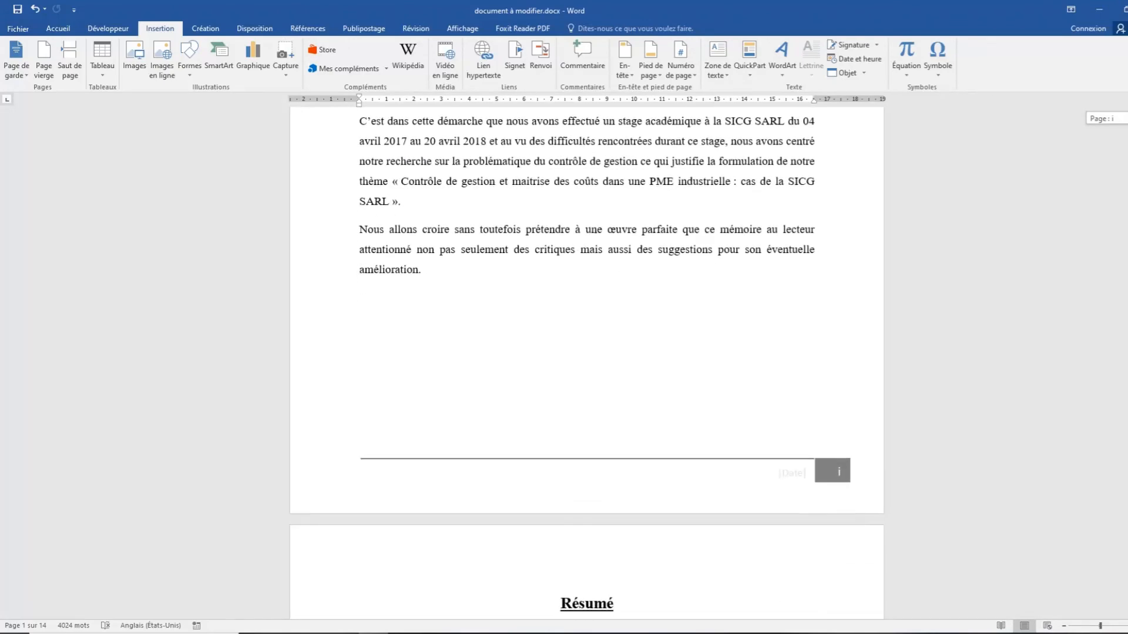
scroll(586, 356, up, 4)
scroll(586, 356, down, 4)
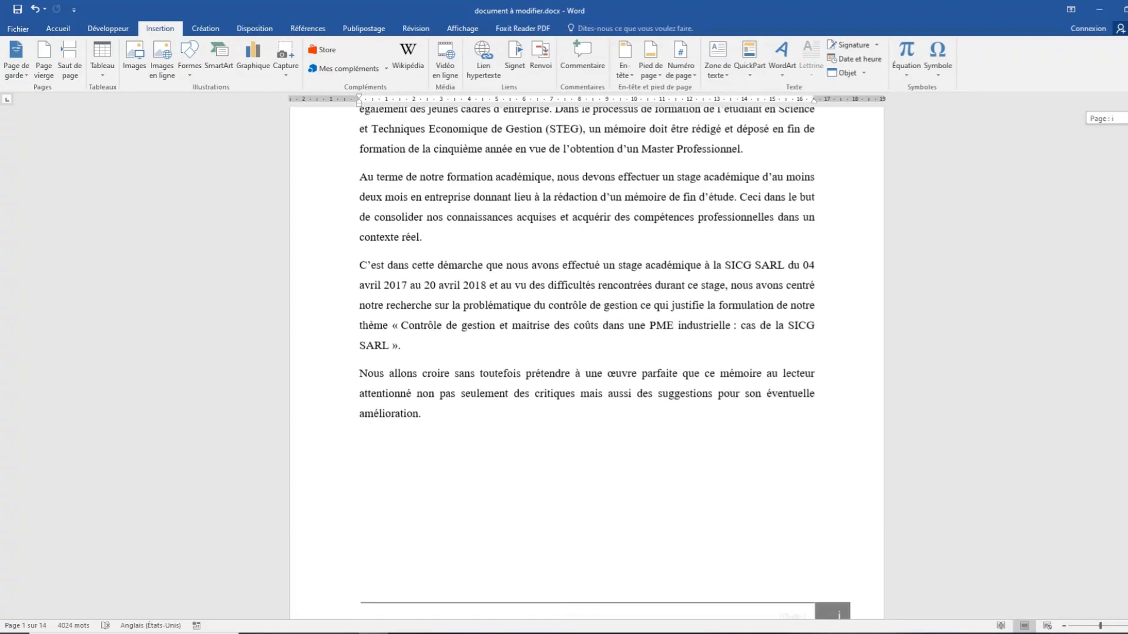
scroll(586, 356, down, 13)
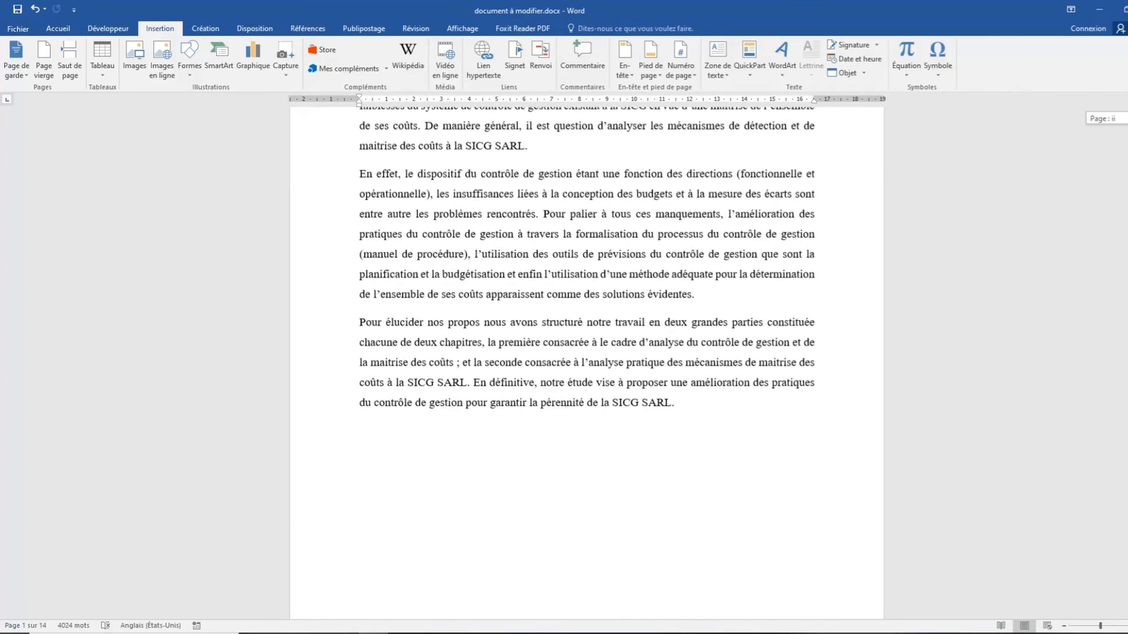
scroll(586, 356, down, 2)
scroll(587, 356, down, 13)
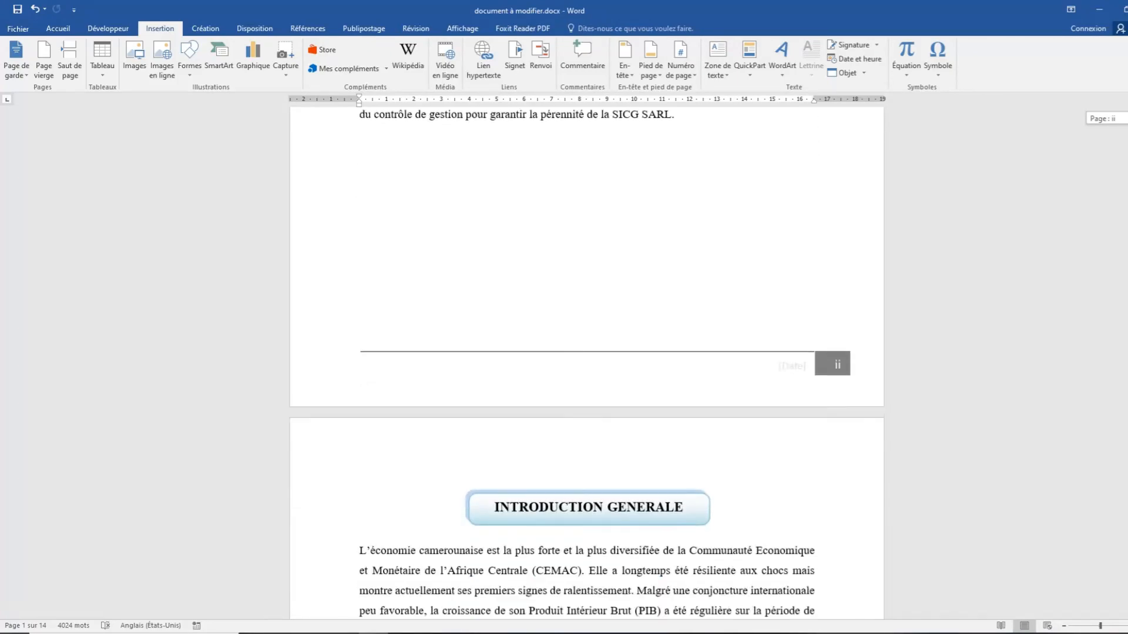
scroll(586, 356, down, 14)
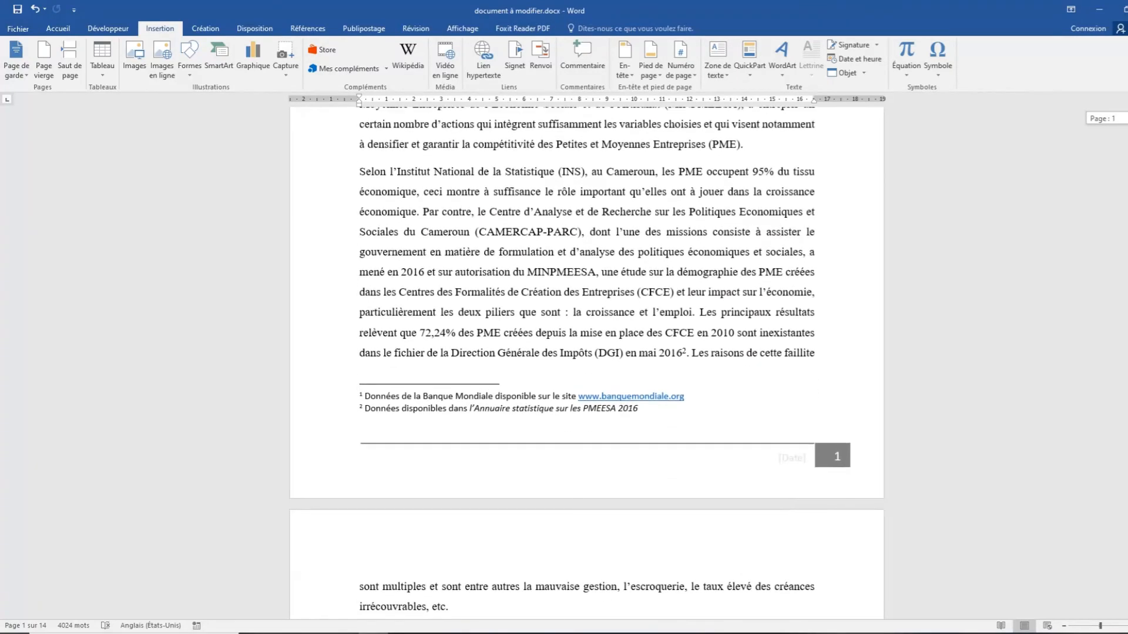
scroll(586, 356, down, 20)
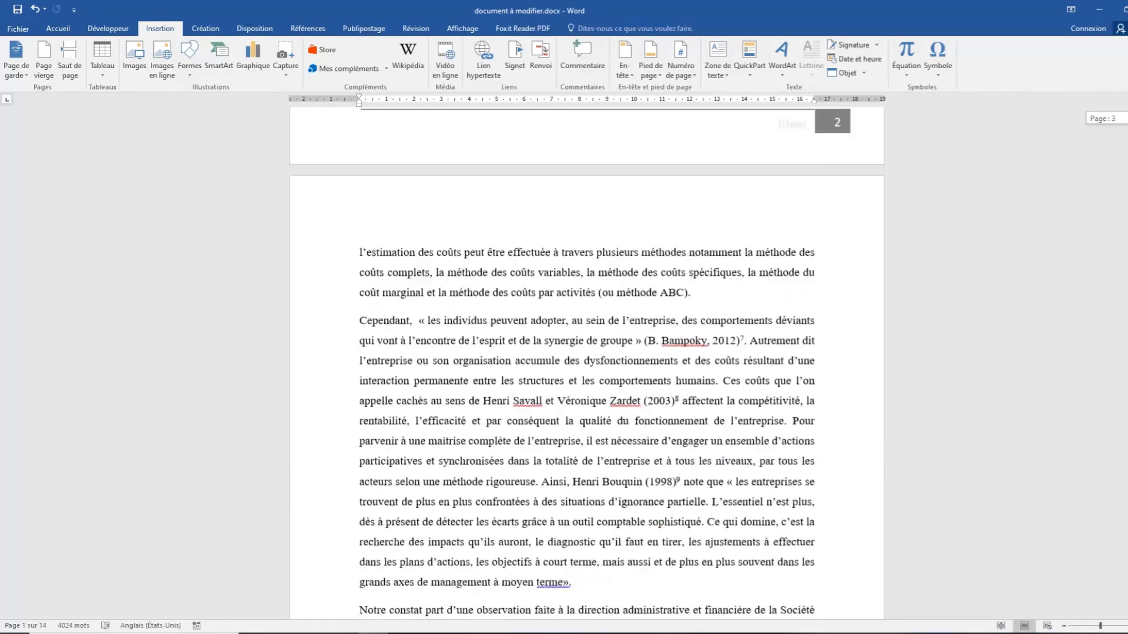
scroll(586, 356, down, 20)
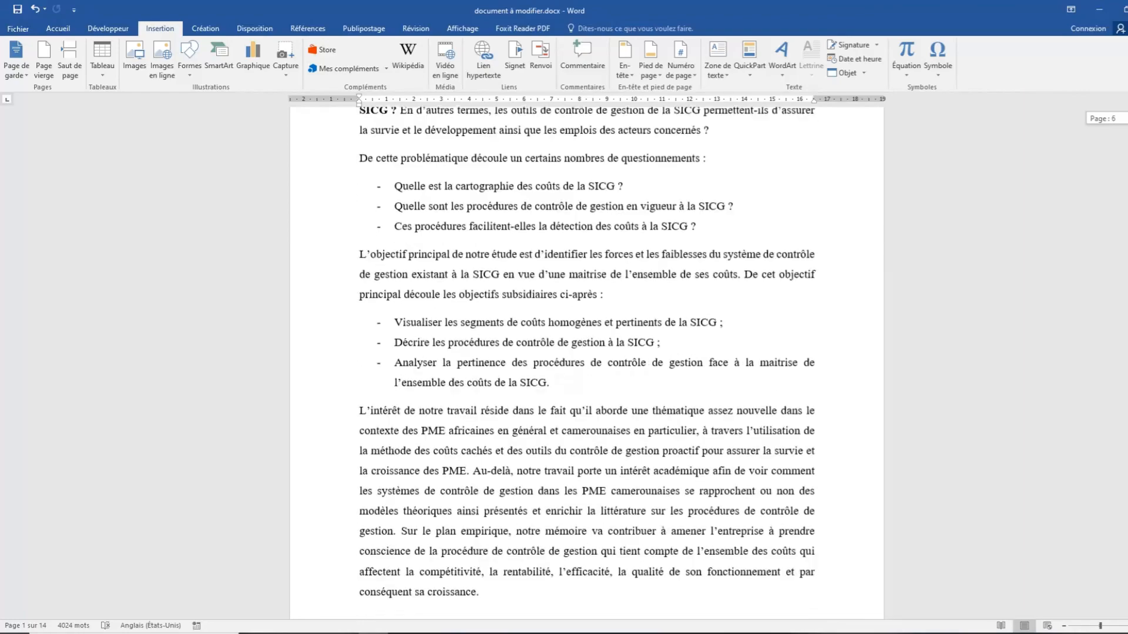
scroll(586, 356, up, 20)
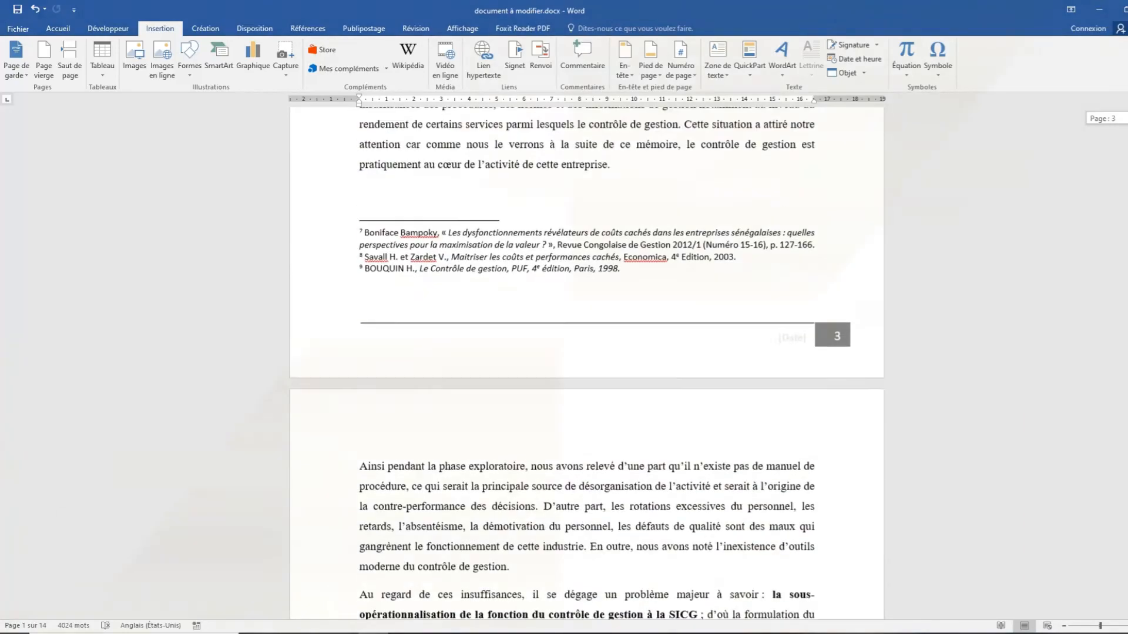
scroll(586, 356, up, 18)
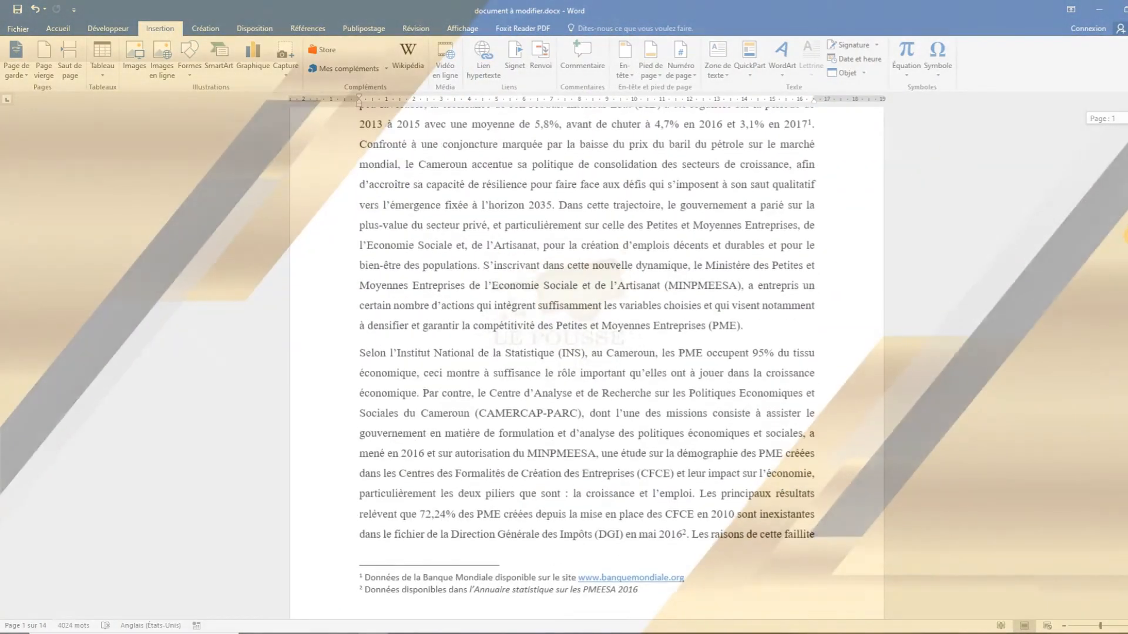